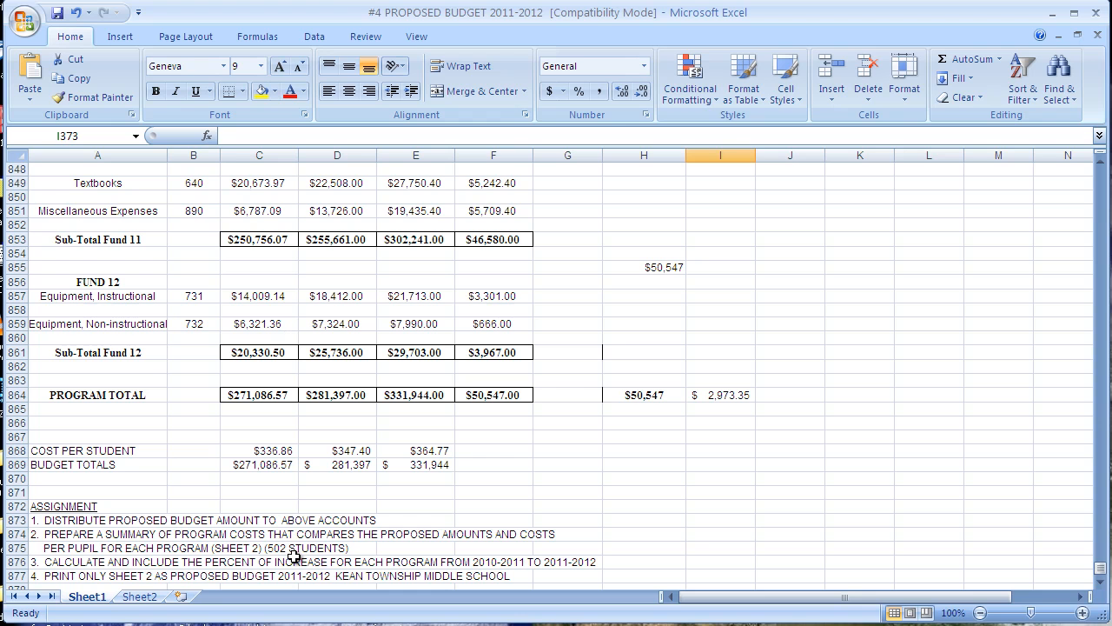
- On Sheet2, format the 2010-2011 cost per pupil column F as Currency with the $ symbol and two decimal places
click(140, 597)
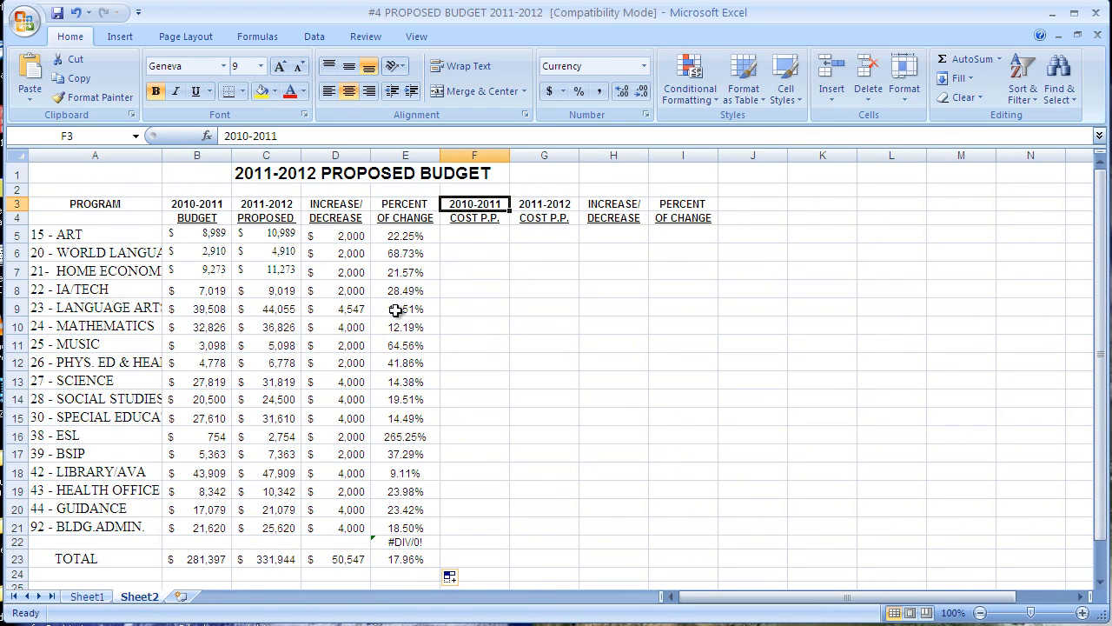
click(471, 235)
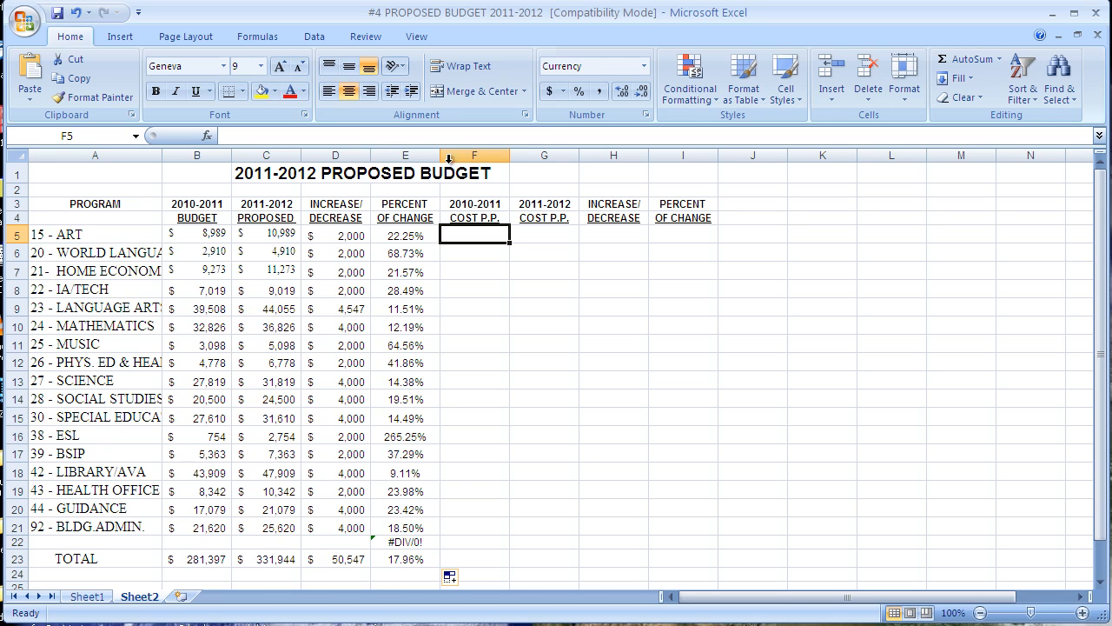
click(475, 153)
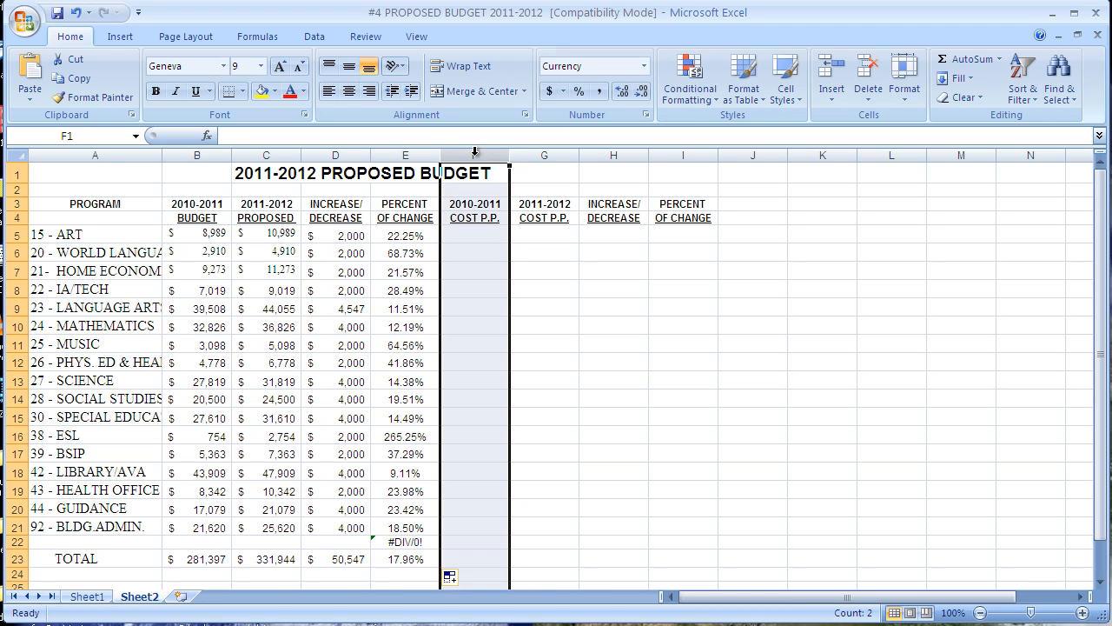
right_click(476, 156)
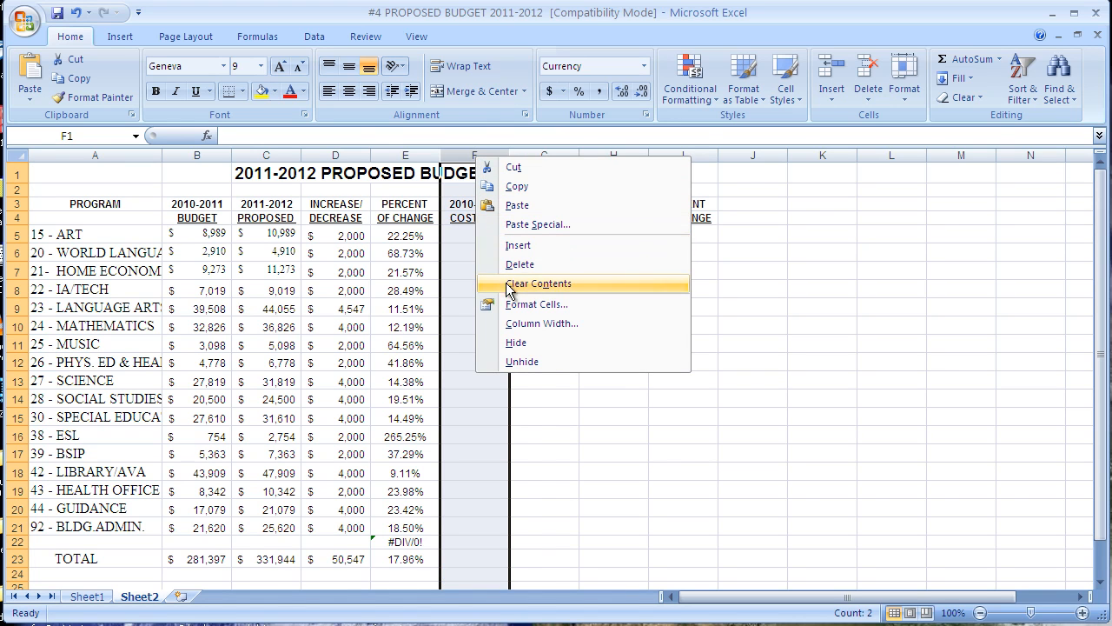
click(536, 304)
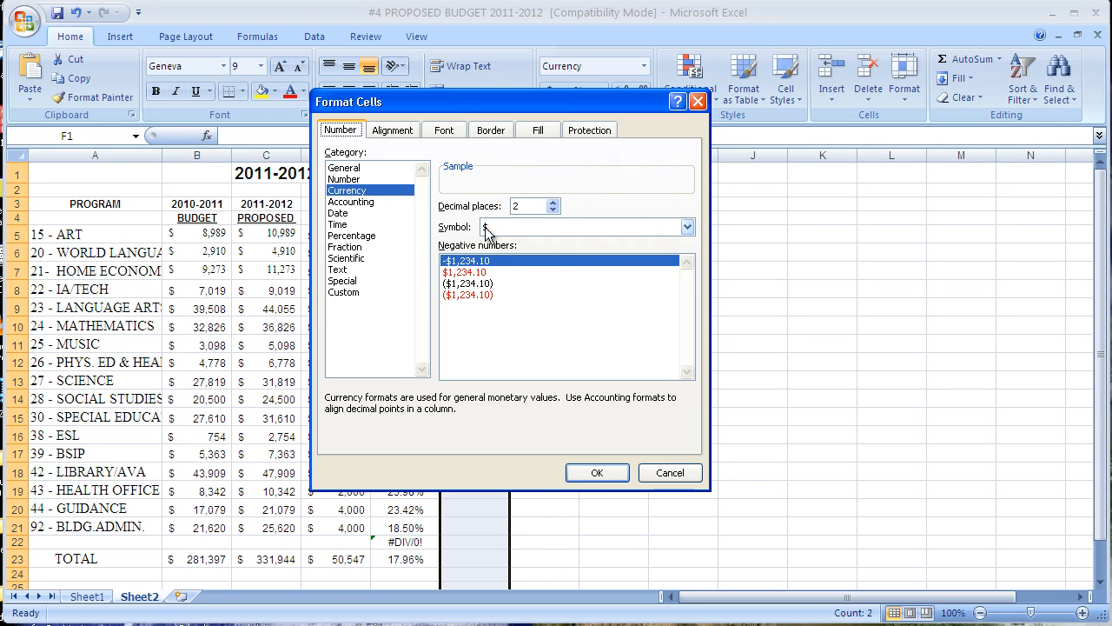
click(688, 227)
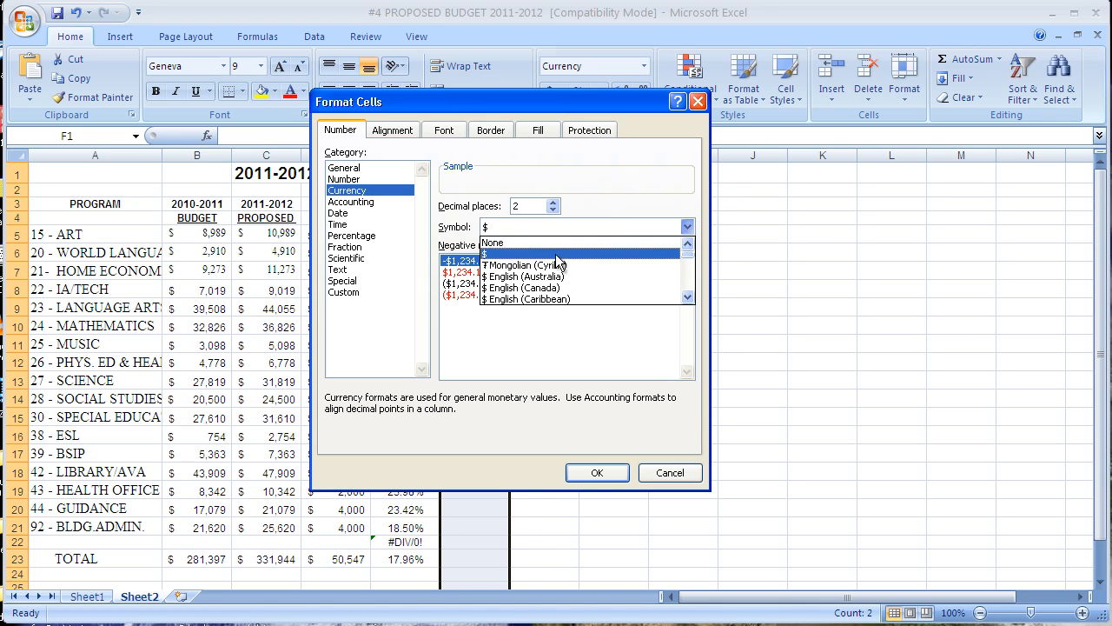
click(486, 253)
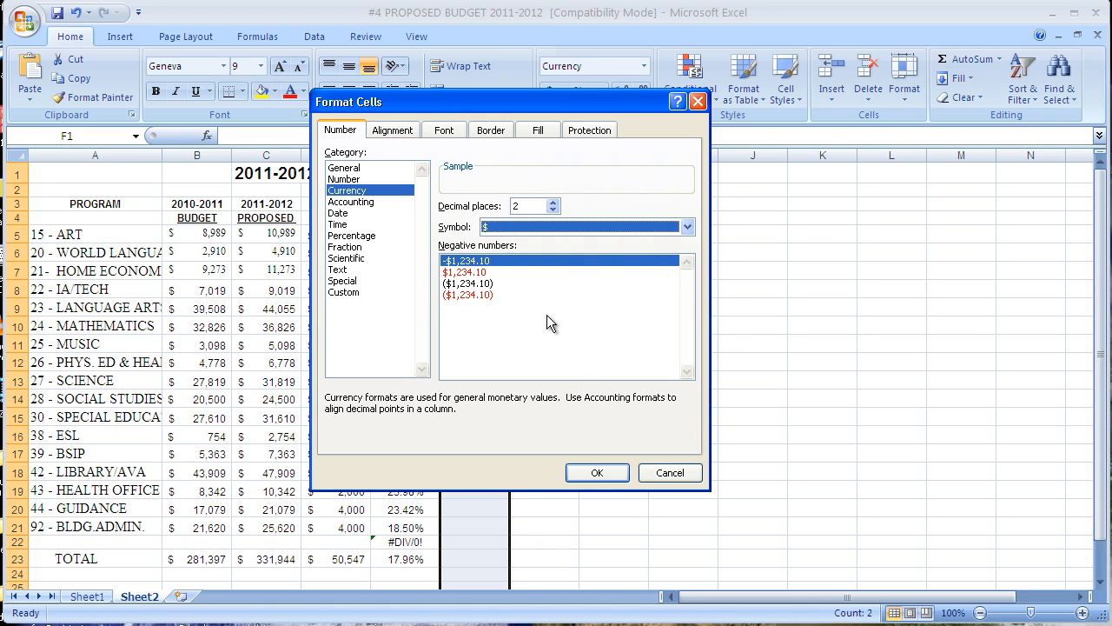
click(596, 472)
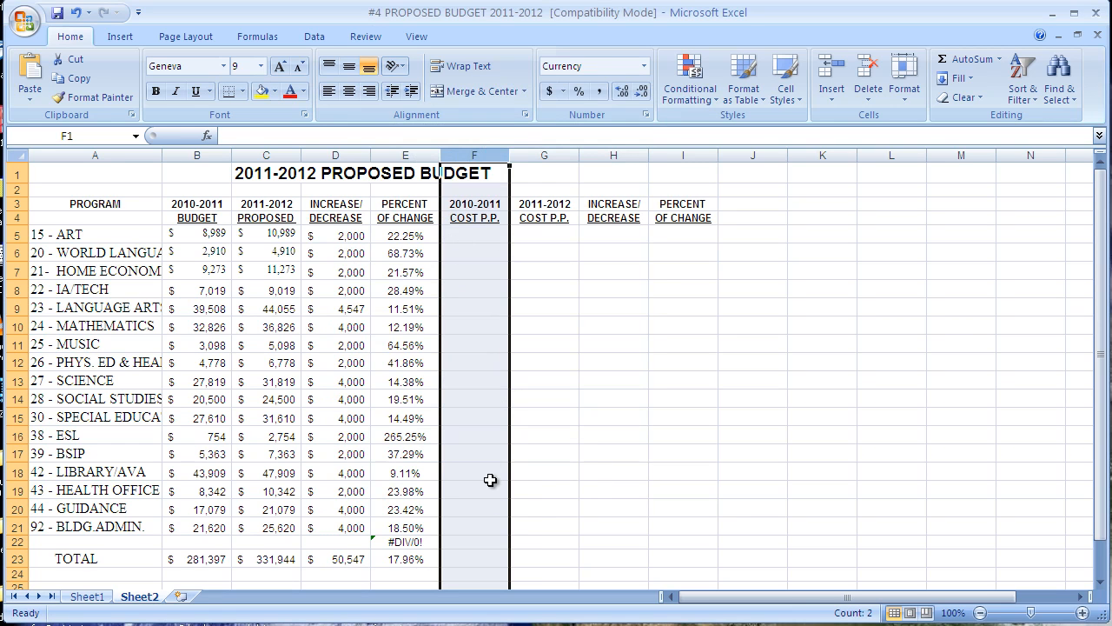
- Calculate the 2010-2011 cost per pupil in F5 with =sum(B5/502) and fill the formula down to the total in row 23
click(460, 237)
text(=sum()
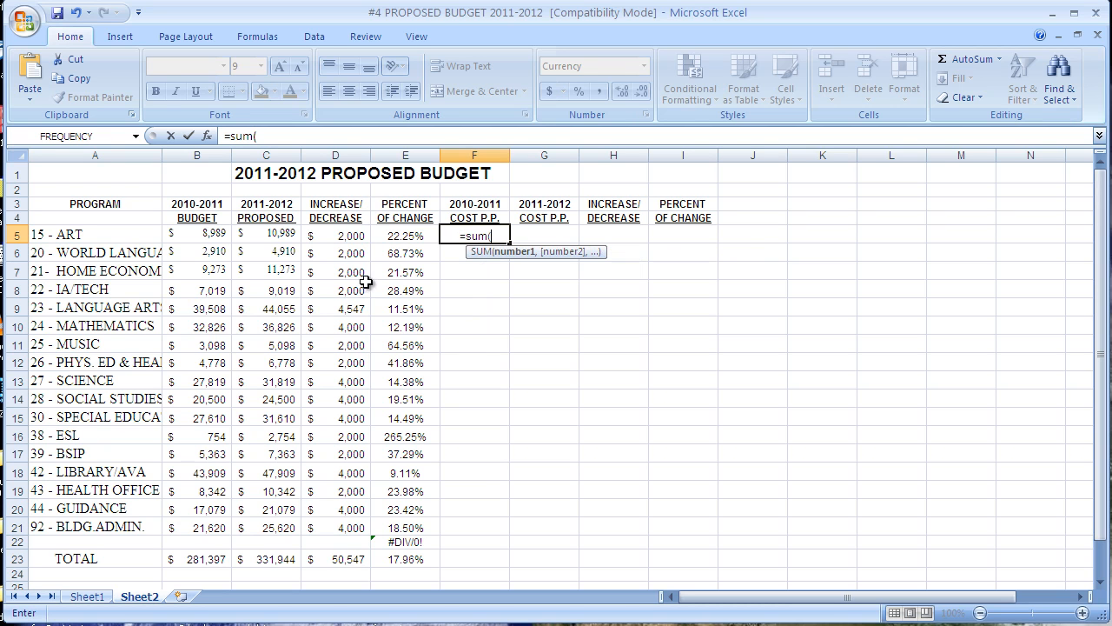
click(199, 233)
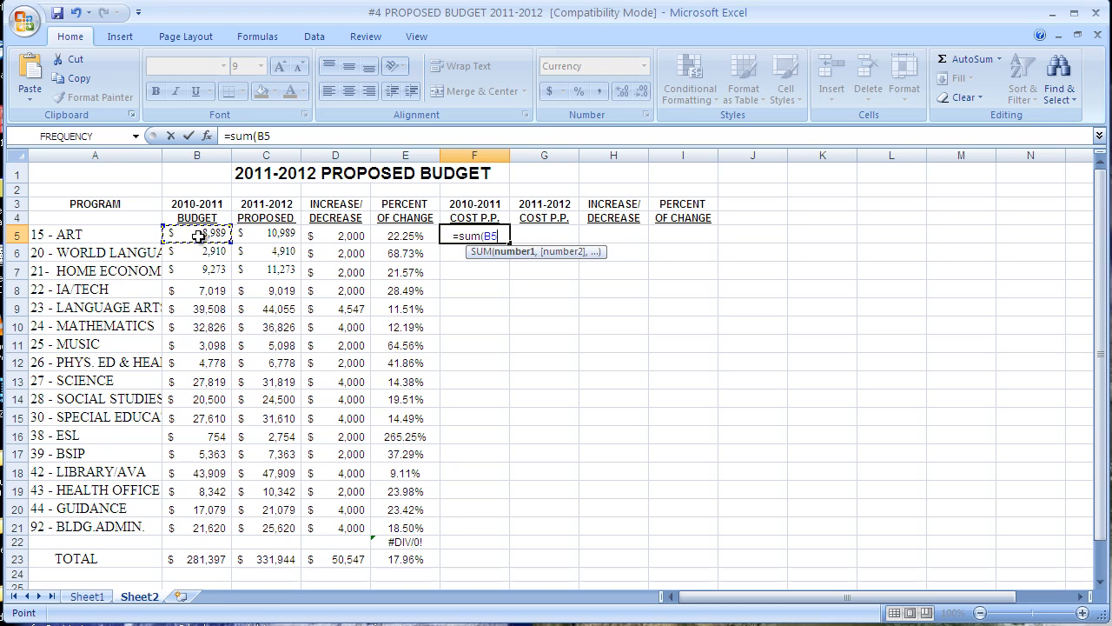
text(/502))
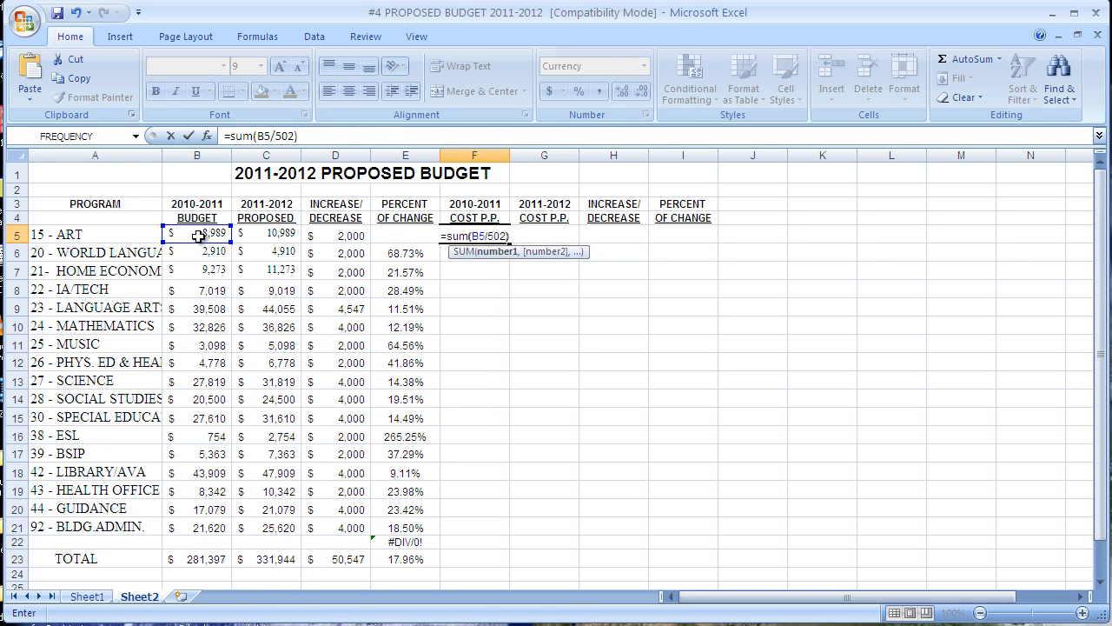
key(Return)
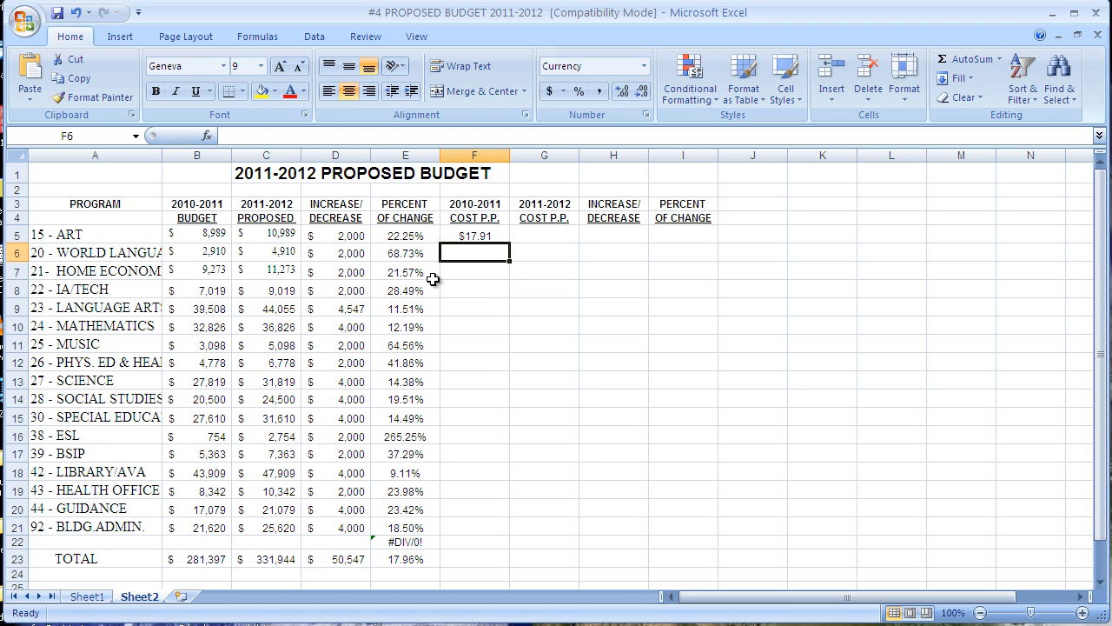
click(501, 236)
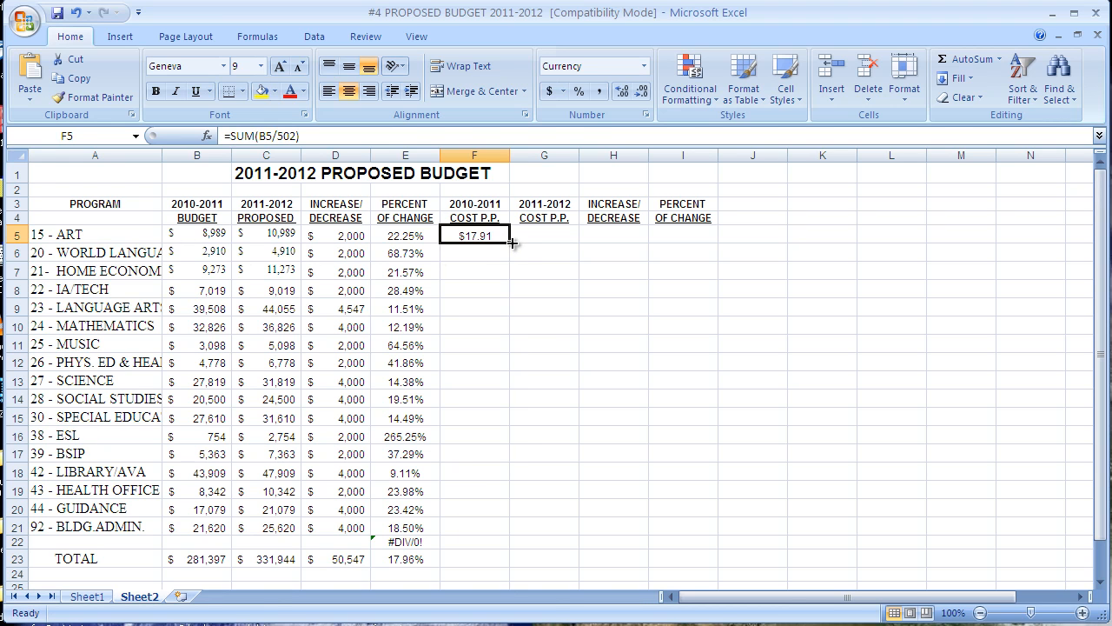
drag(511, 244, 511, 563)
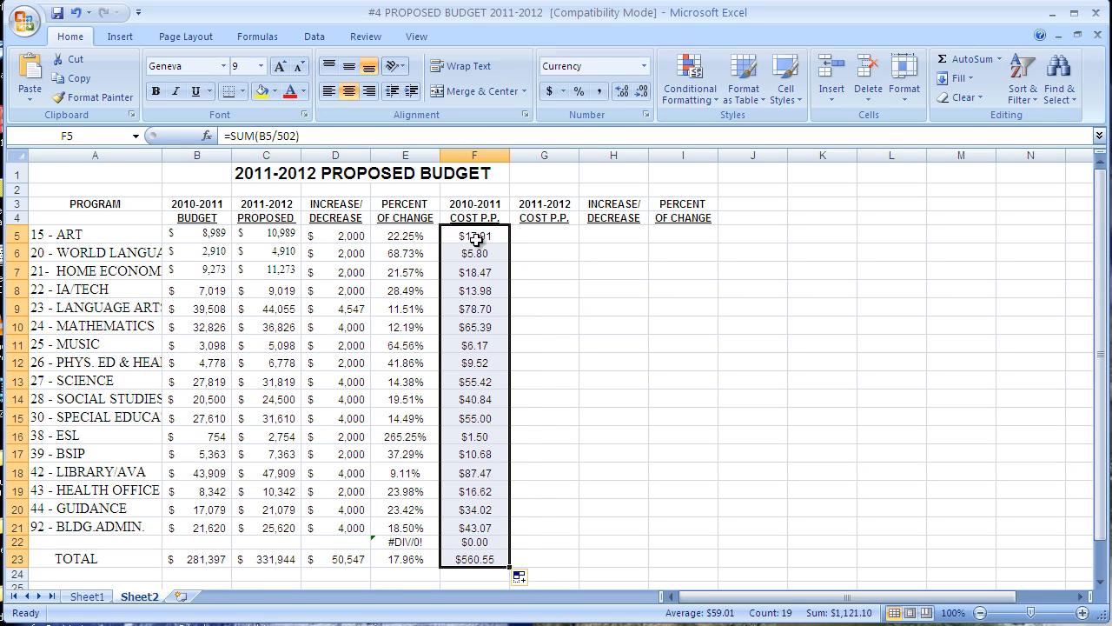
- Format the 2011-2012 cost per pupil column G as Currency with the $ symbol and two decimal places
click(540, 235)
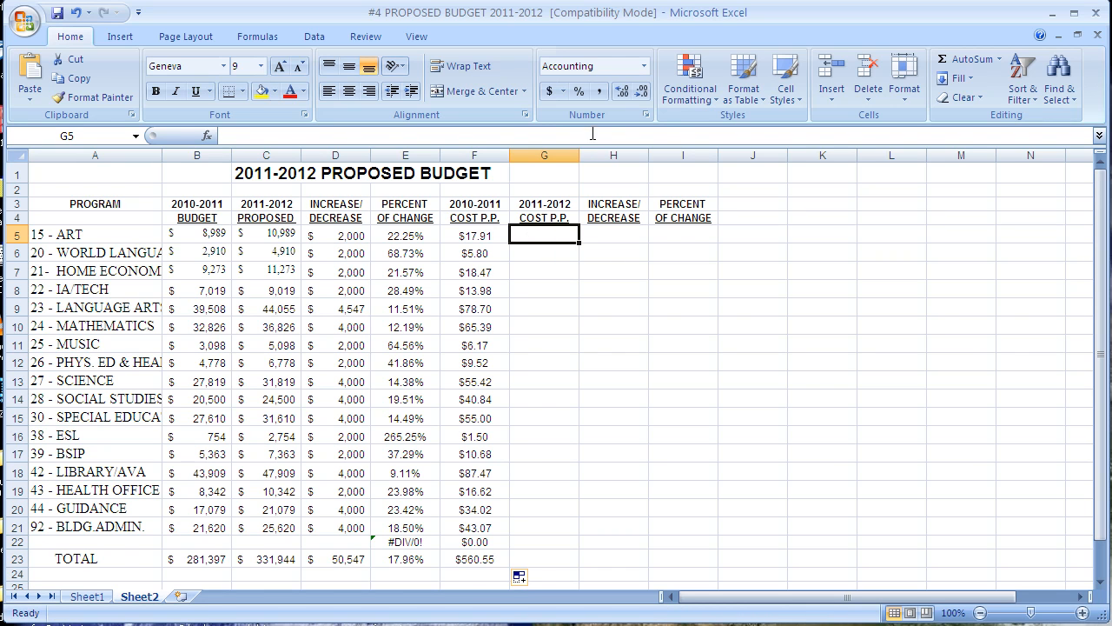
click(543, 155)
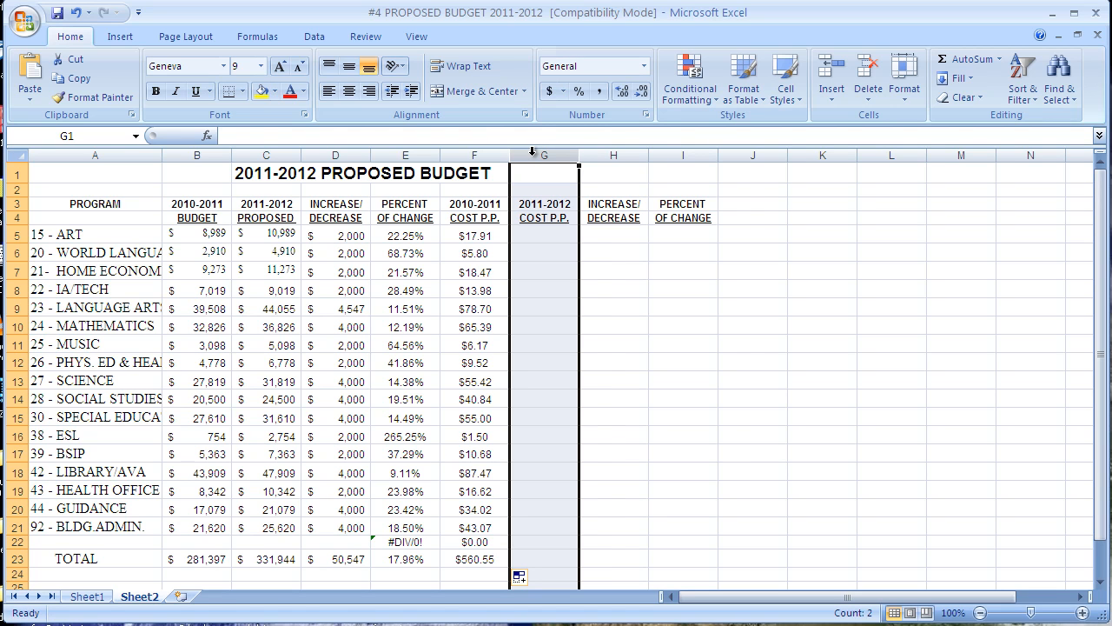
right_click(533, 152)
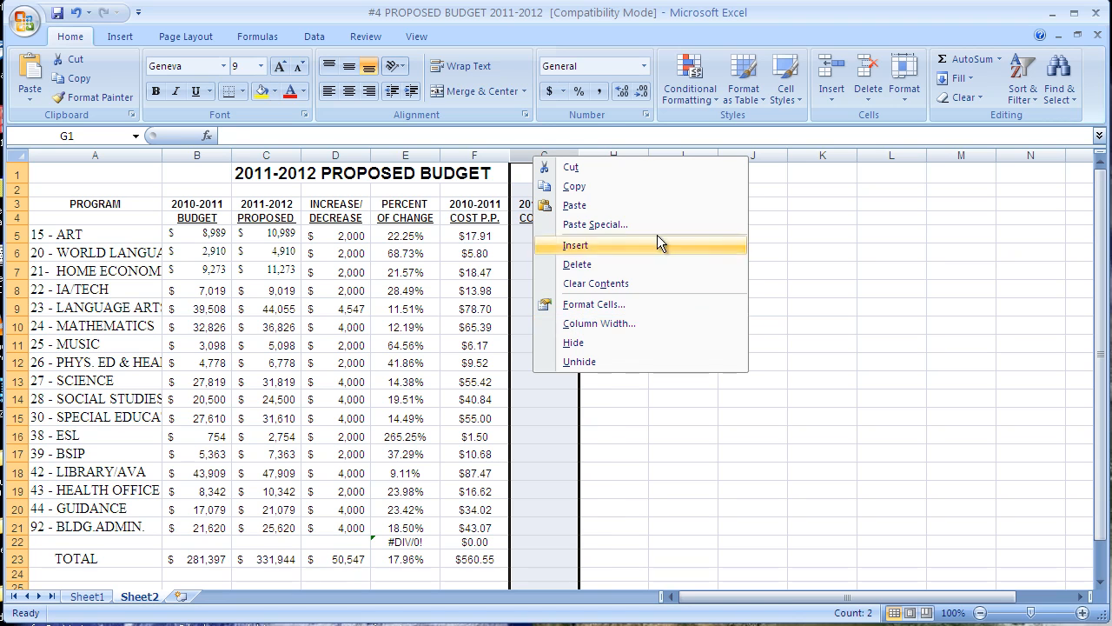
click(603, 306)
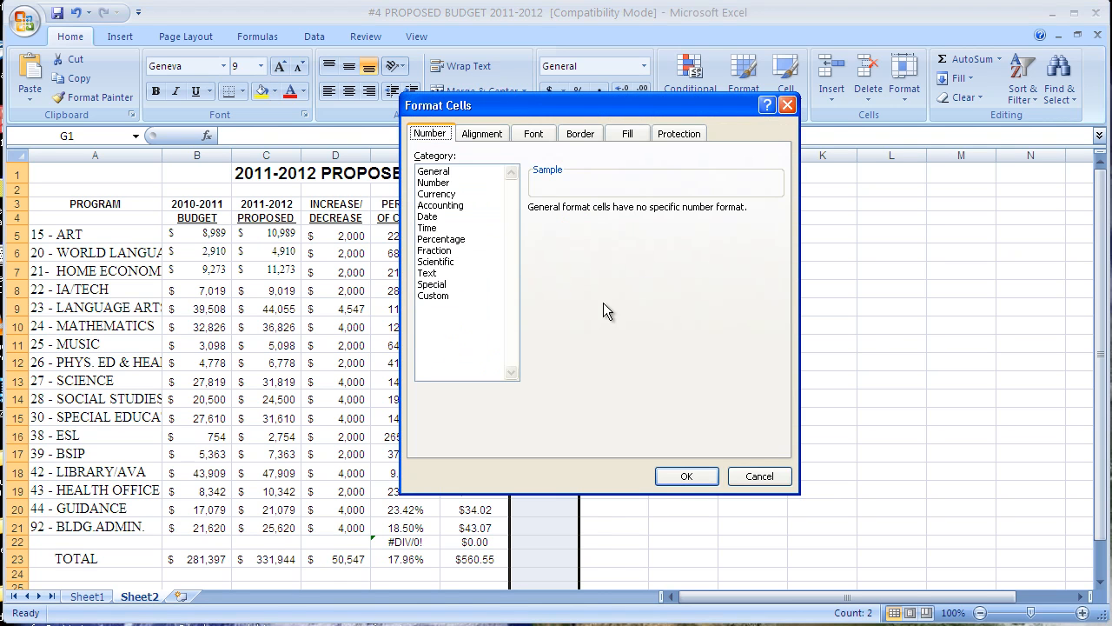
click(446, 195)
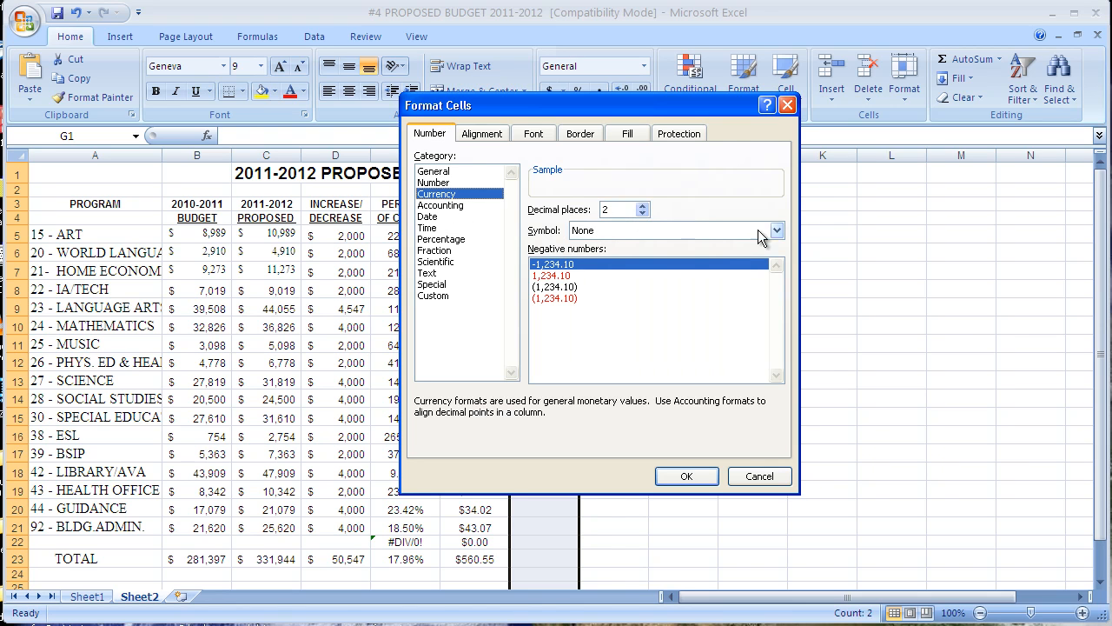
click(781, 230)
click(591, 253)
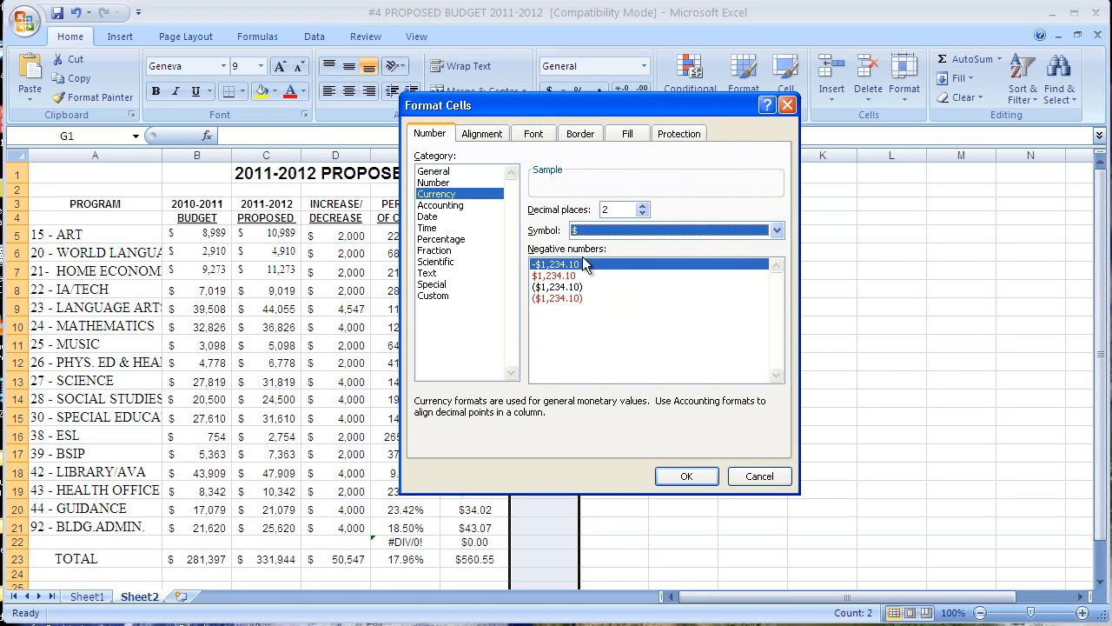
click(687, 476)
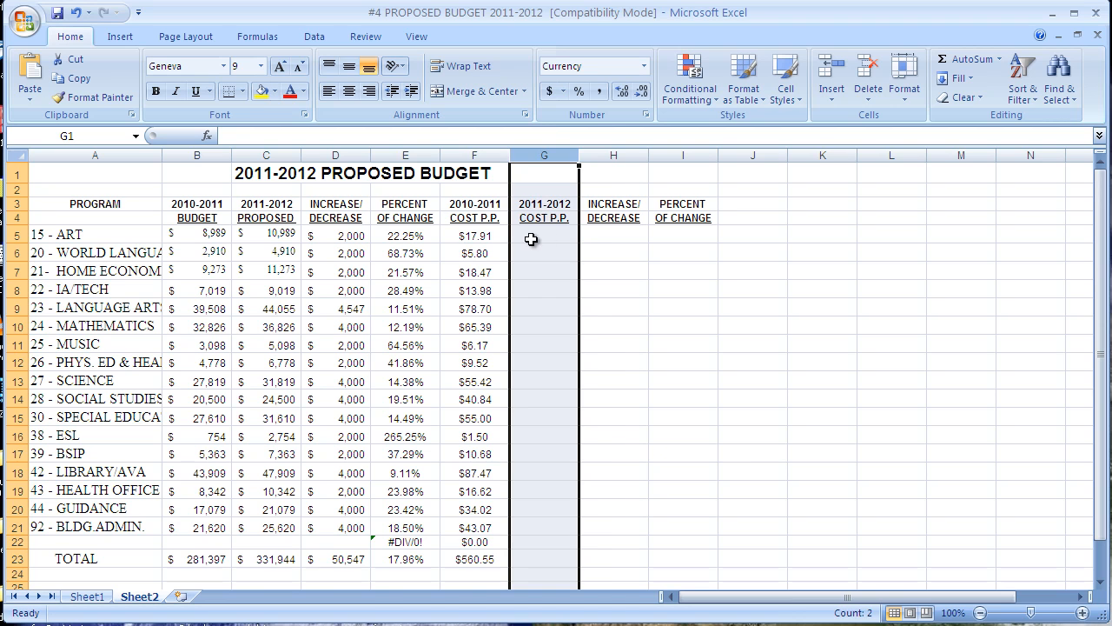
- Calculate the 2011-2012 cost per pupil in G5 with =sum(C5/502) and fill the formula down to the total in row 23
click(530, 239)
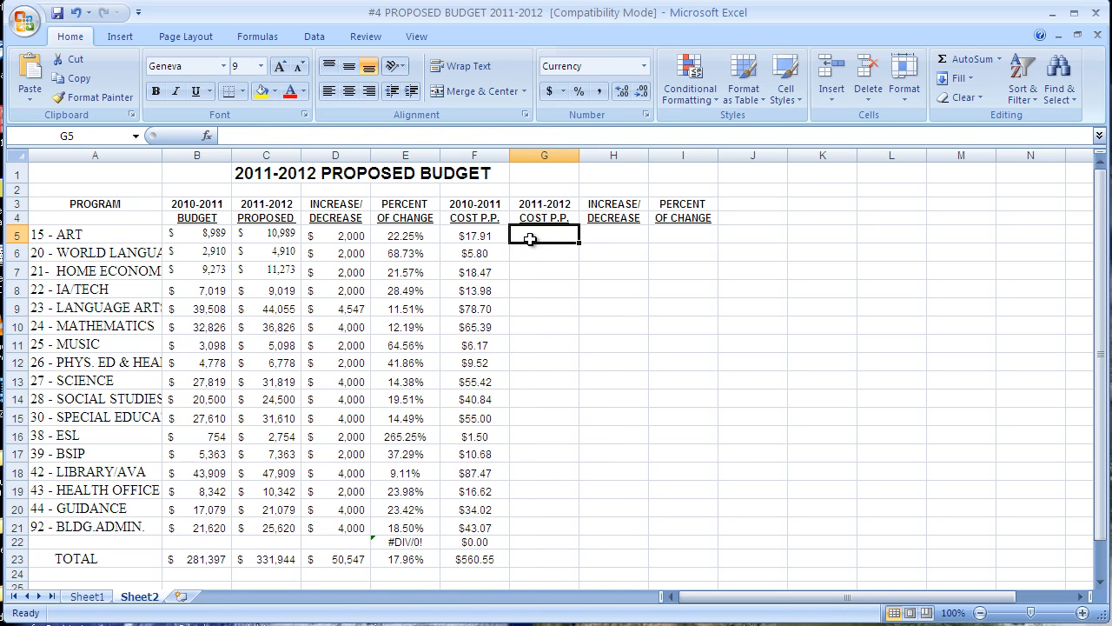
text(=sum()
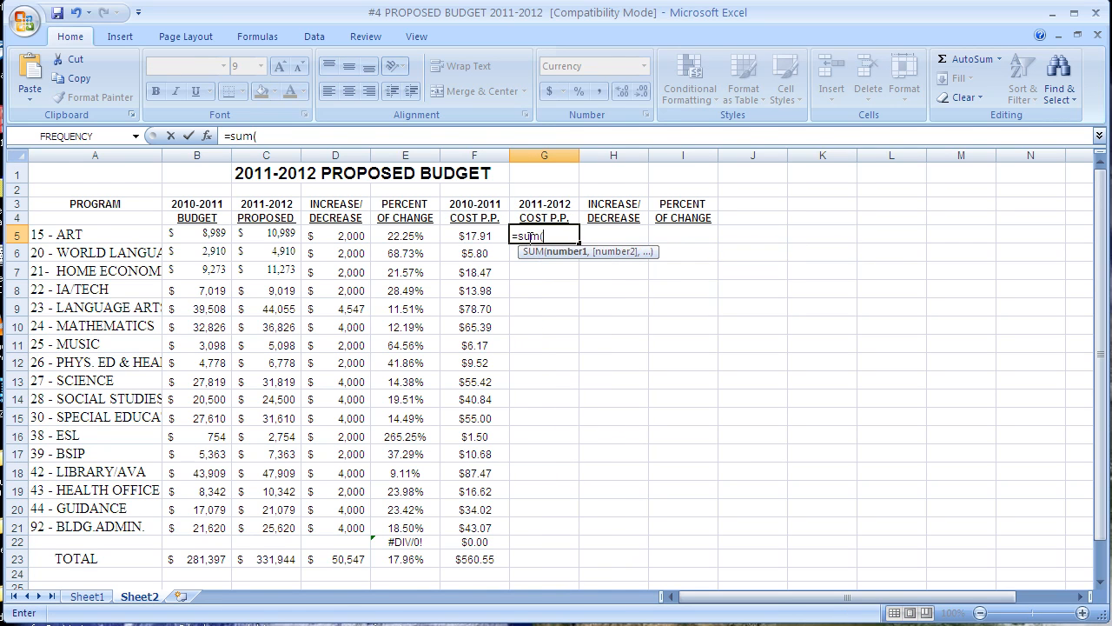
click(274, 239)
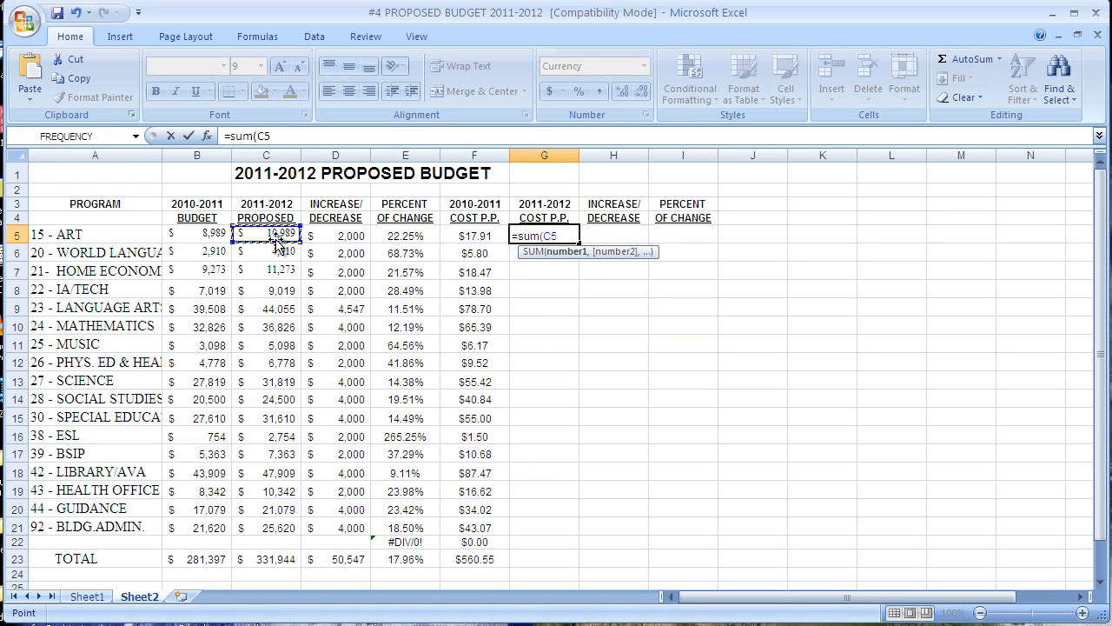
text(/502))
key(Return)
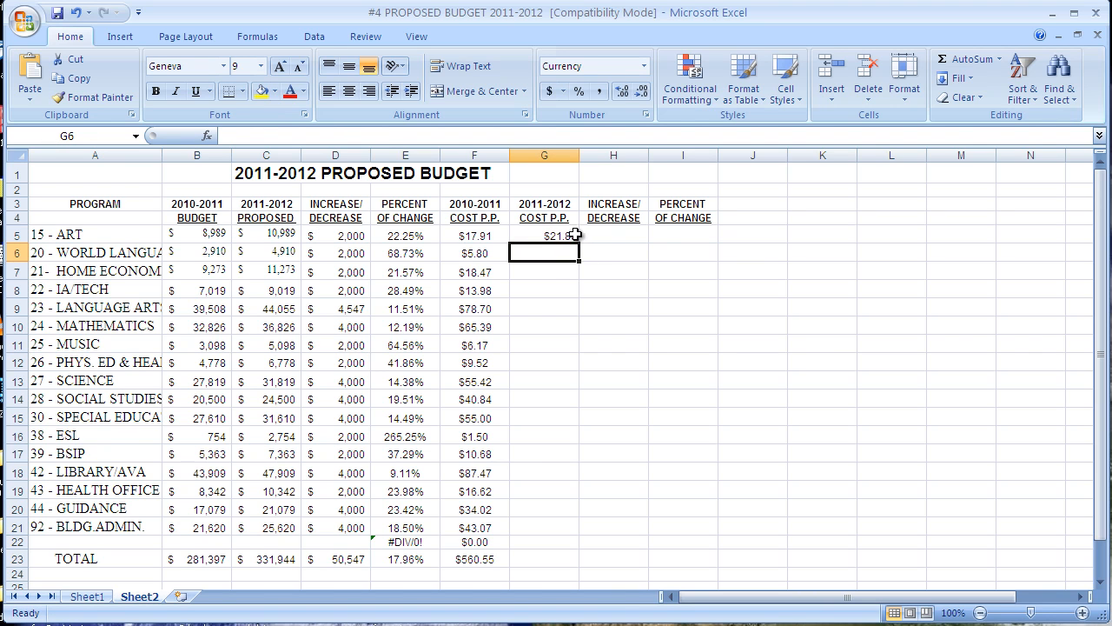
click(561, 237)
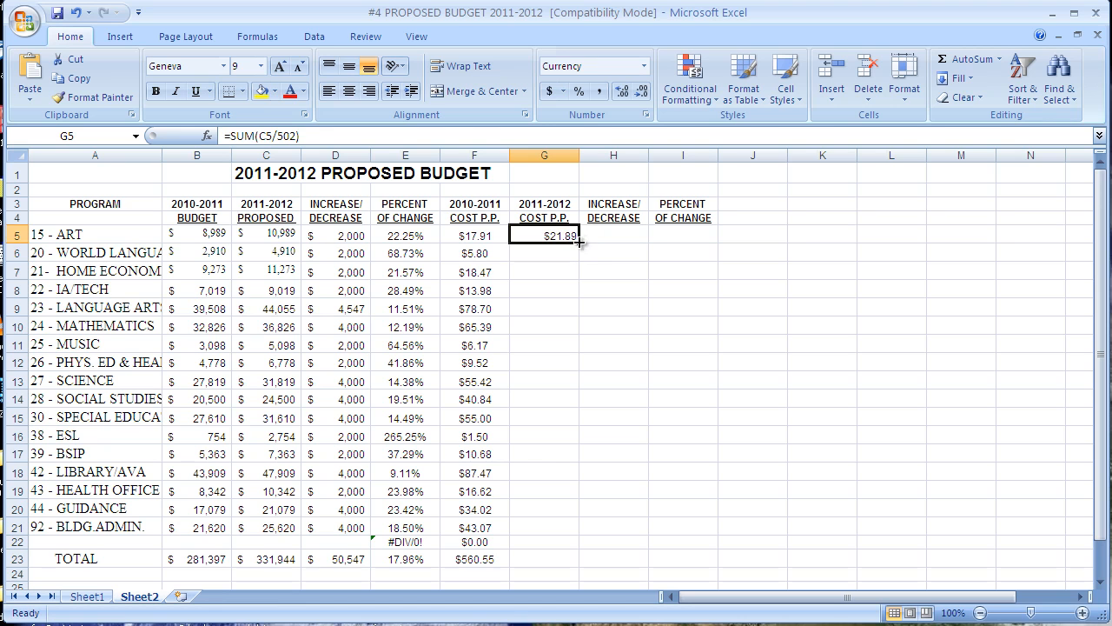
drag(577, 245, 559, 562)
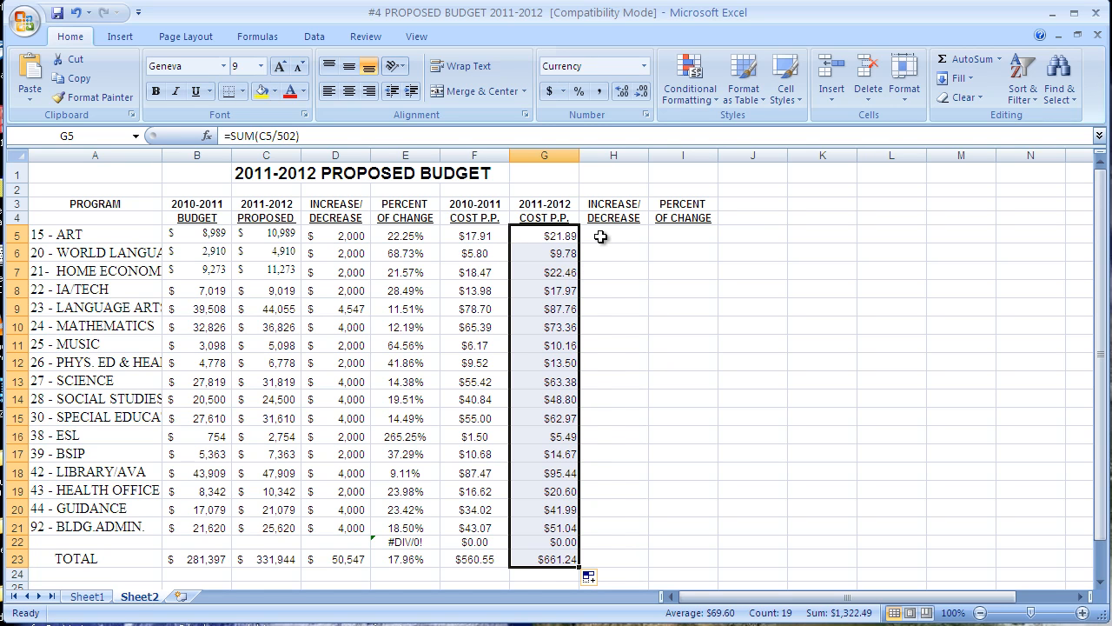
- Format the per-pupil increase/decrease column H as Currency with the $ symbol and two decimal places
click(617, 154)
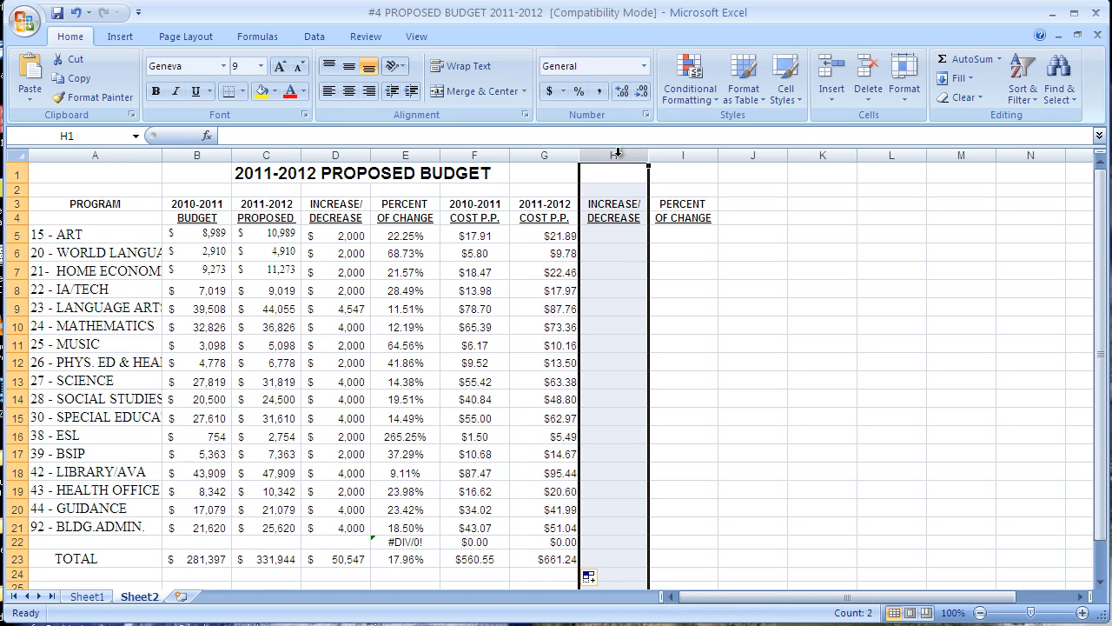
right_click(617, 155)
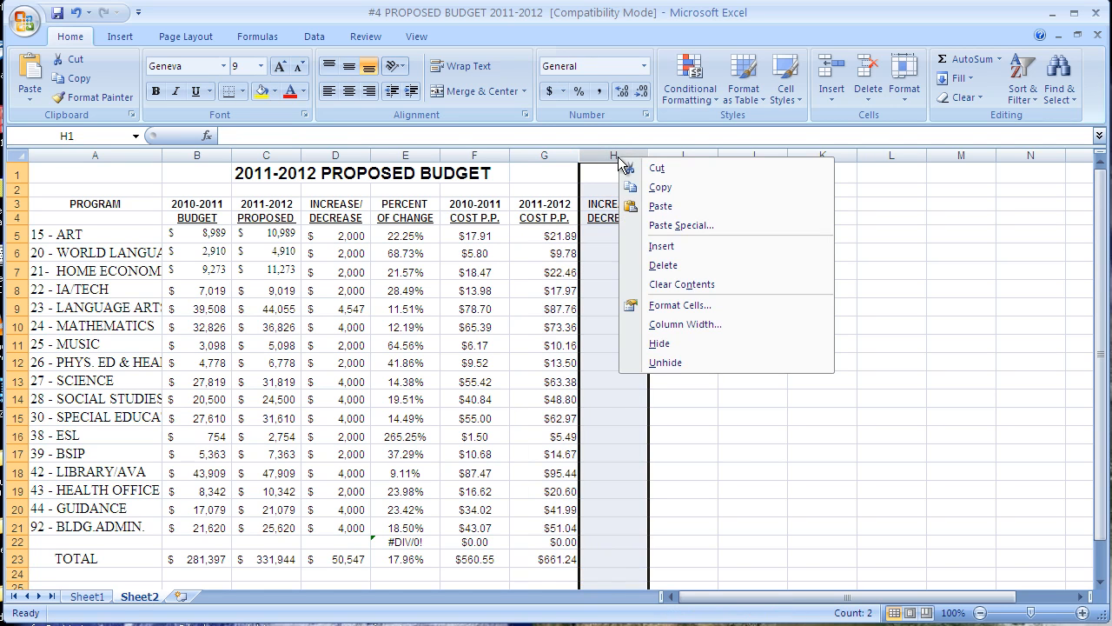
click(678, 305)
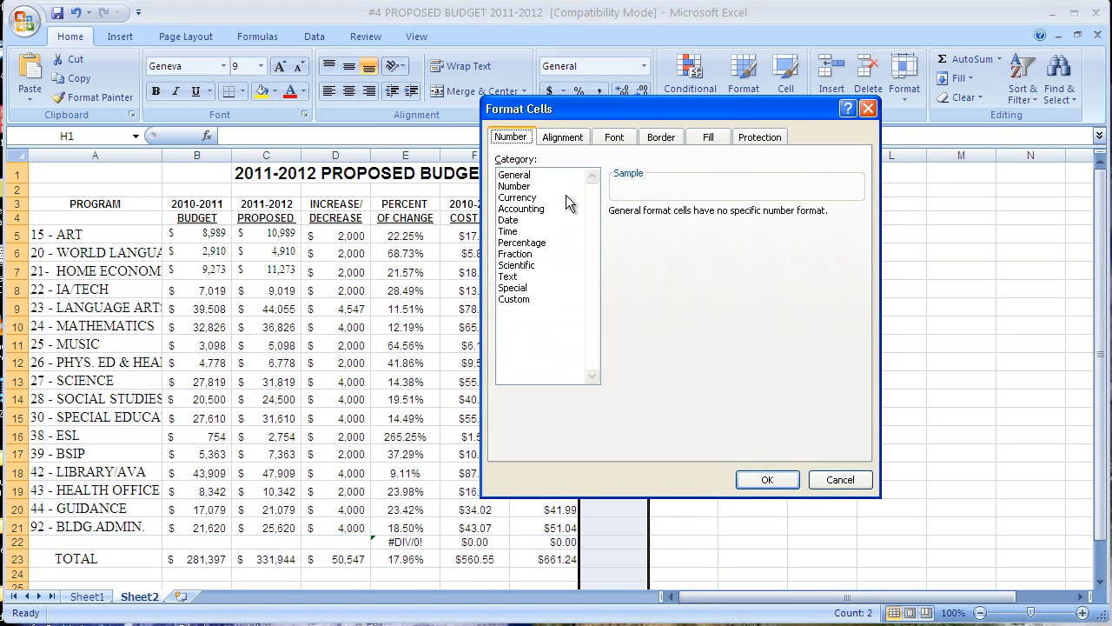
click(530, 198)
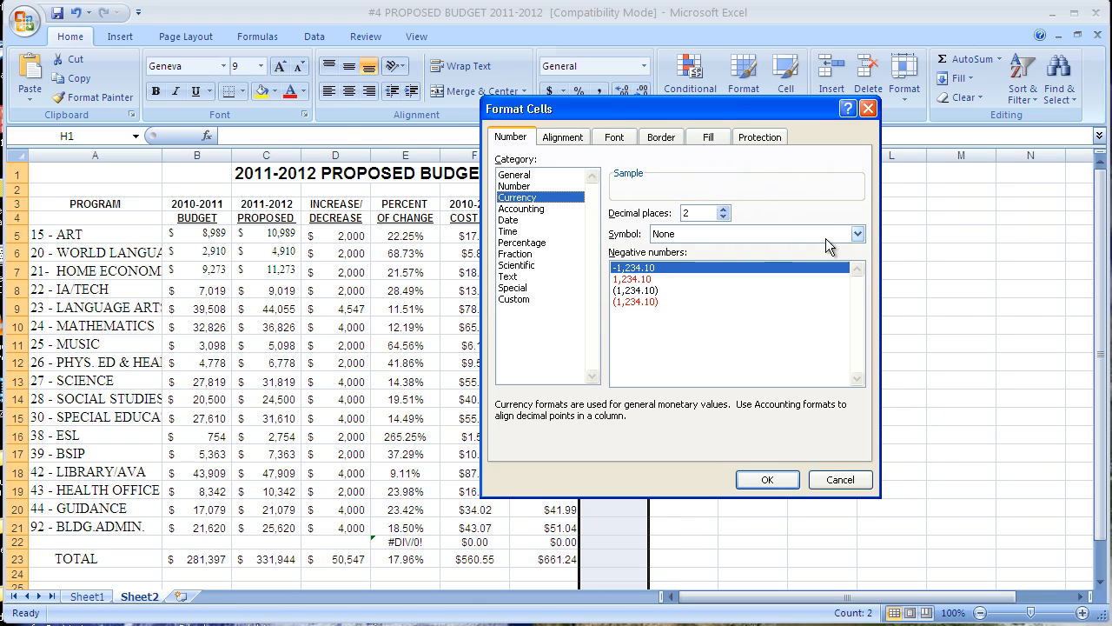
click(859, 233)
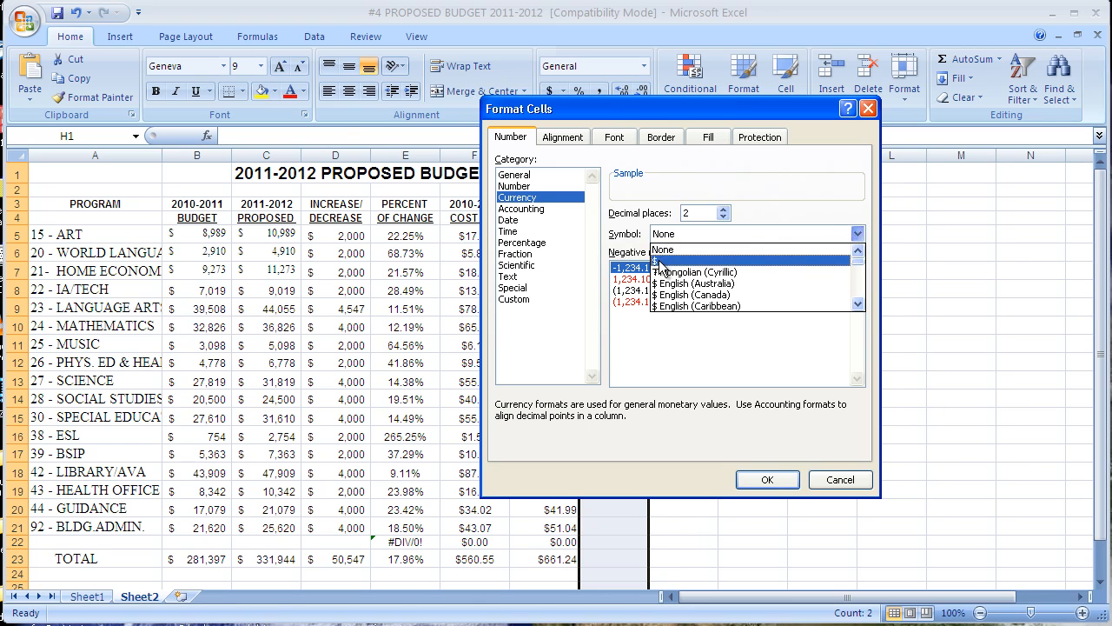
click(695, 246)
click(769, 479)
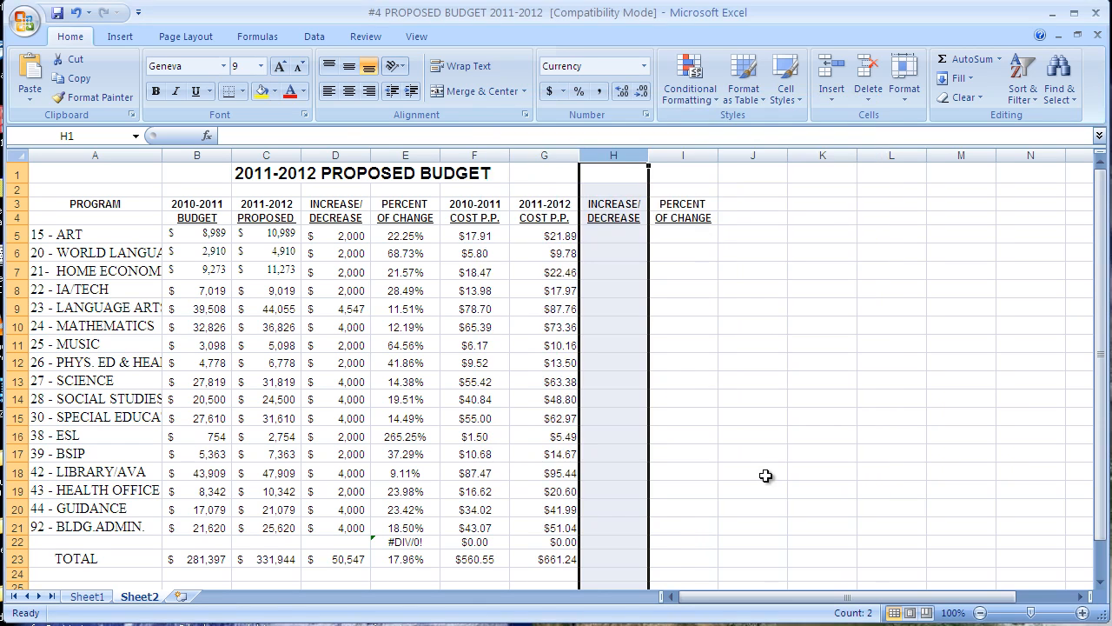
- Calculate the per-pupil increase/decrease in H5 with =sum(G5-F5) and fill the formula down to the total in row 23
click(601, 237)
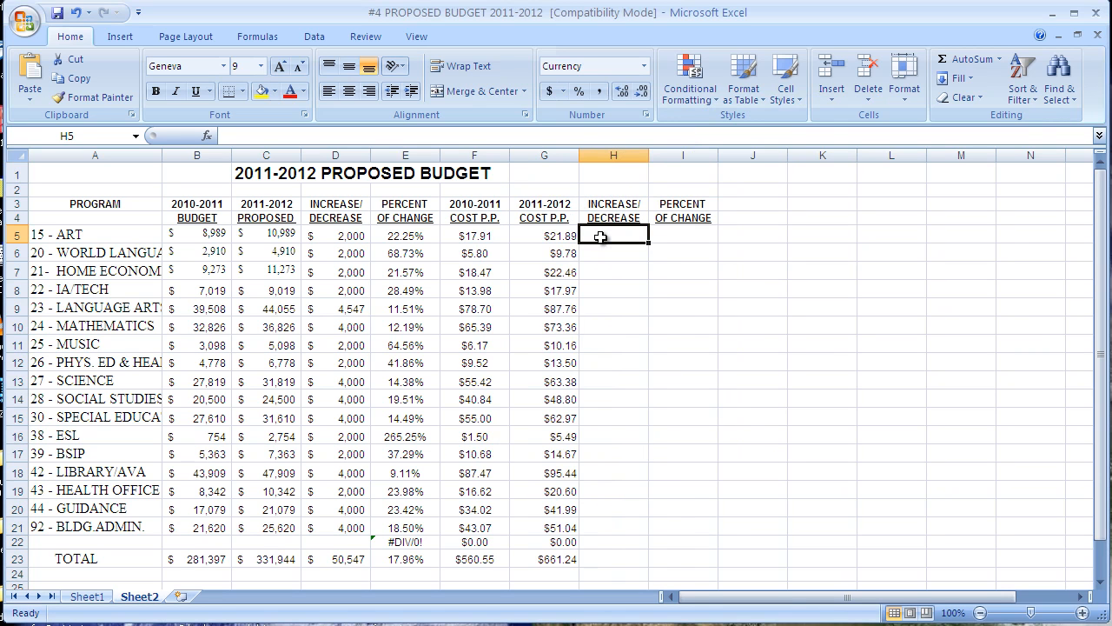
text(=)
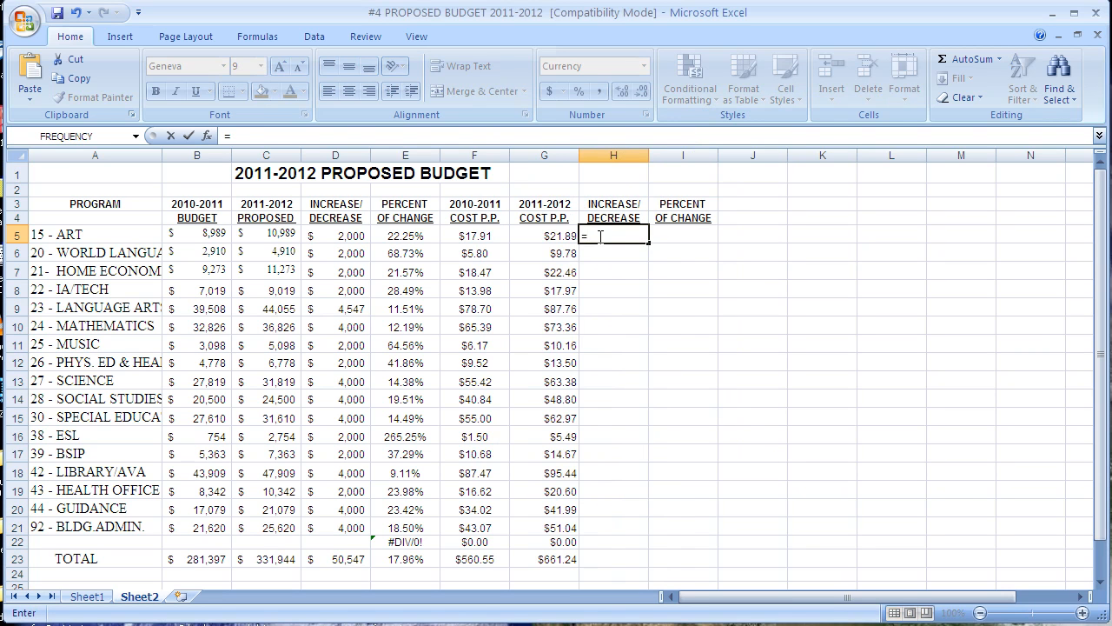
text(sum()
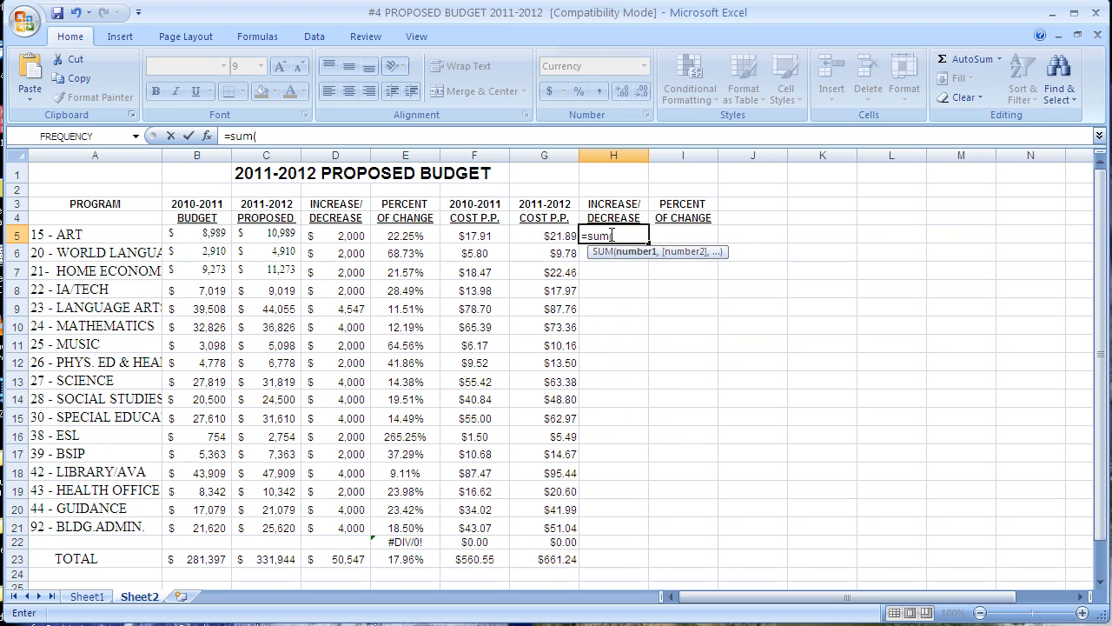
click(548, 238)
click(469, 237)
text())
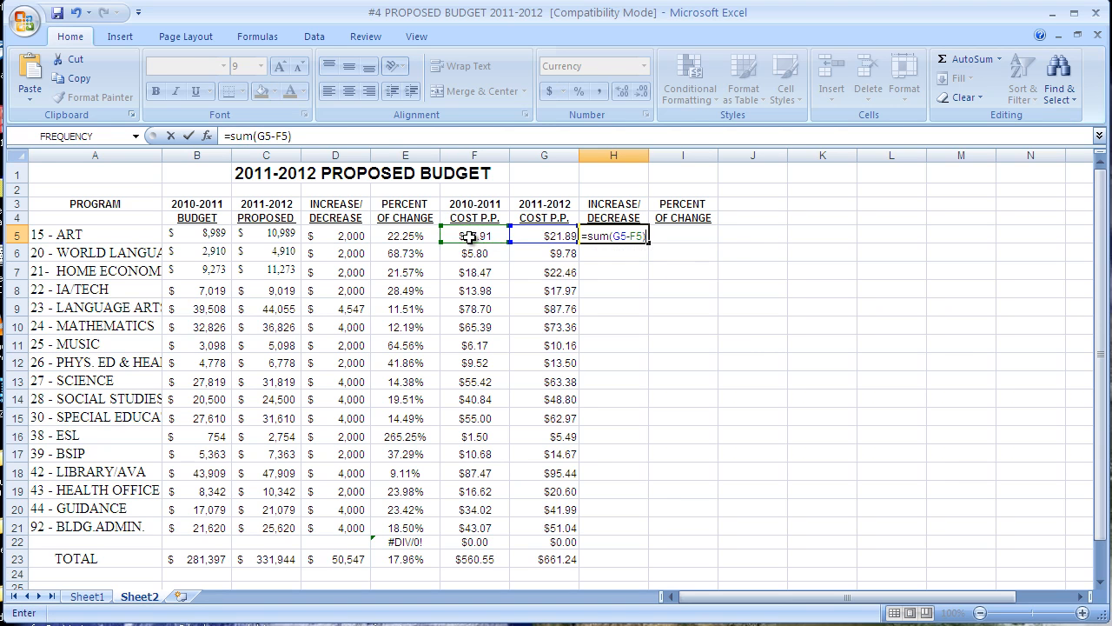
key(Return)
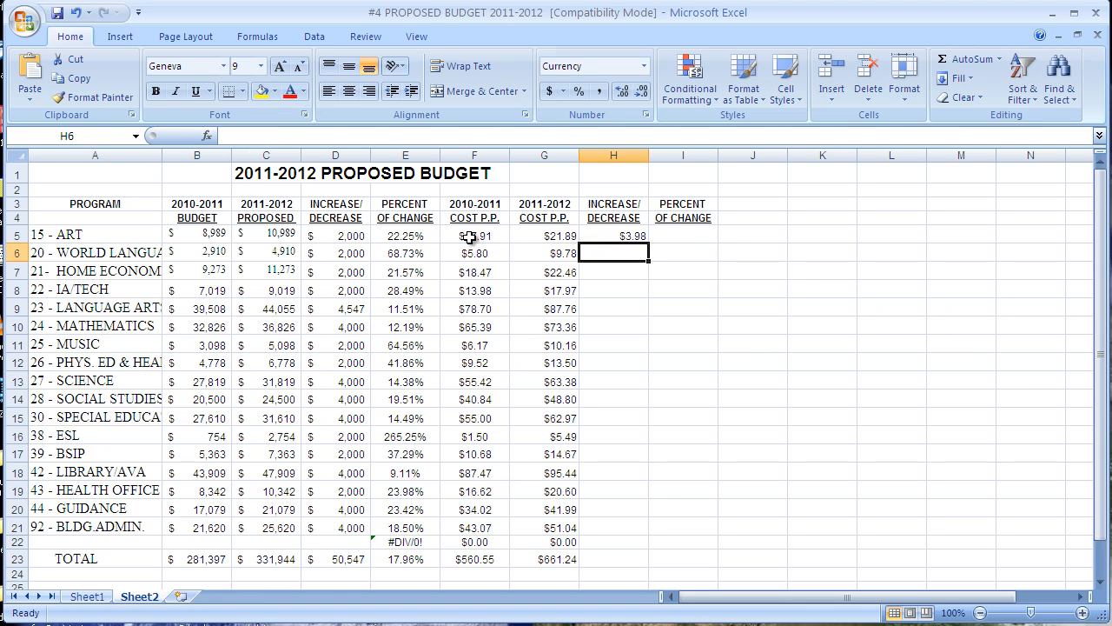
click(634, 235)
drag(647, 245, 627, 563)
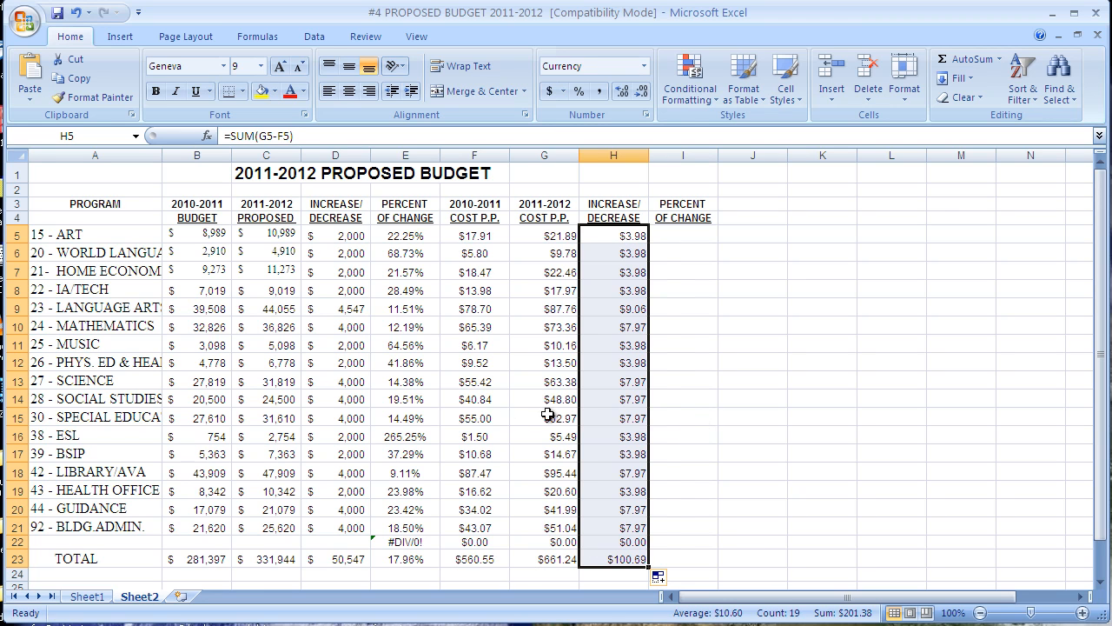
click(678, 437)
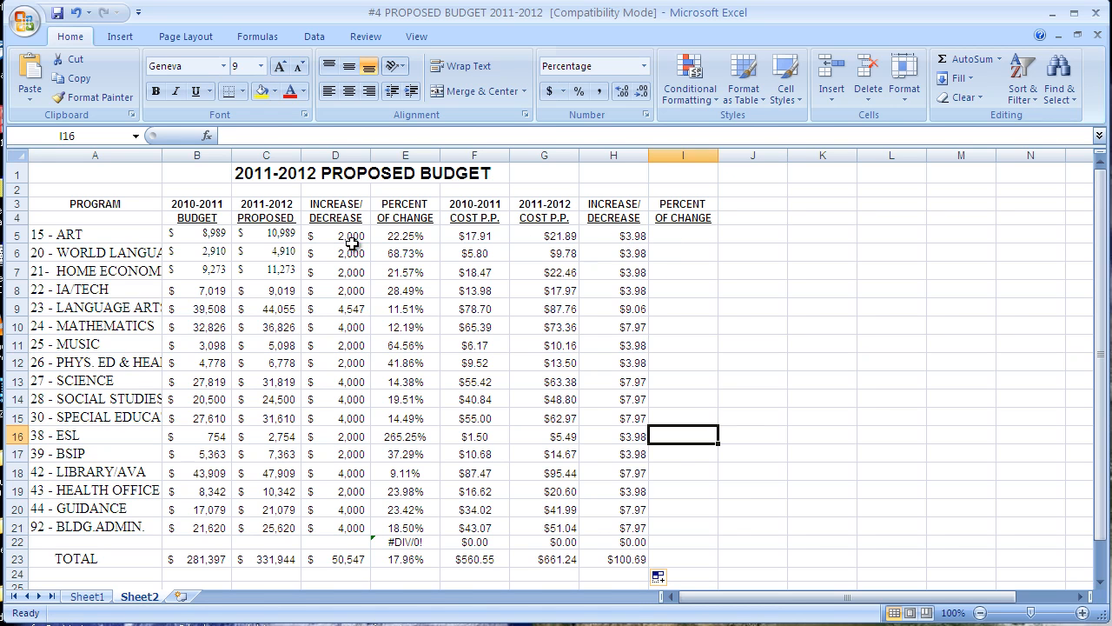
- Format the per-pupil percent of change column I as Percentage with two decimal places
click(666, 235)
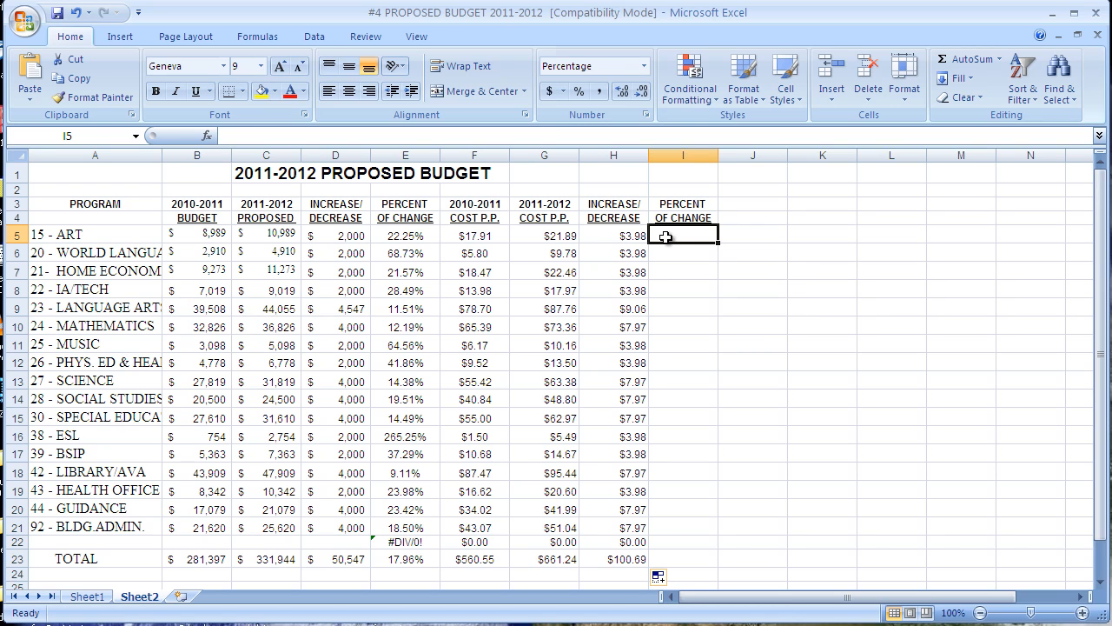
click(680, 156)
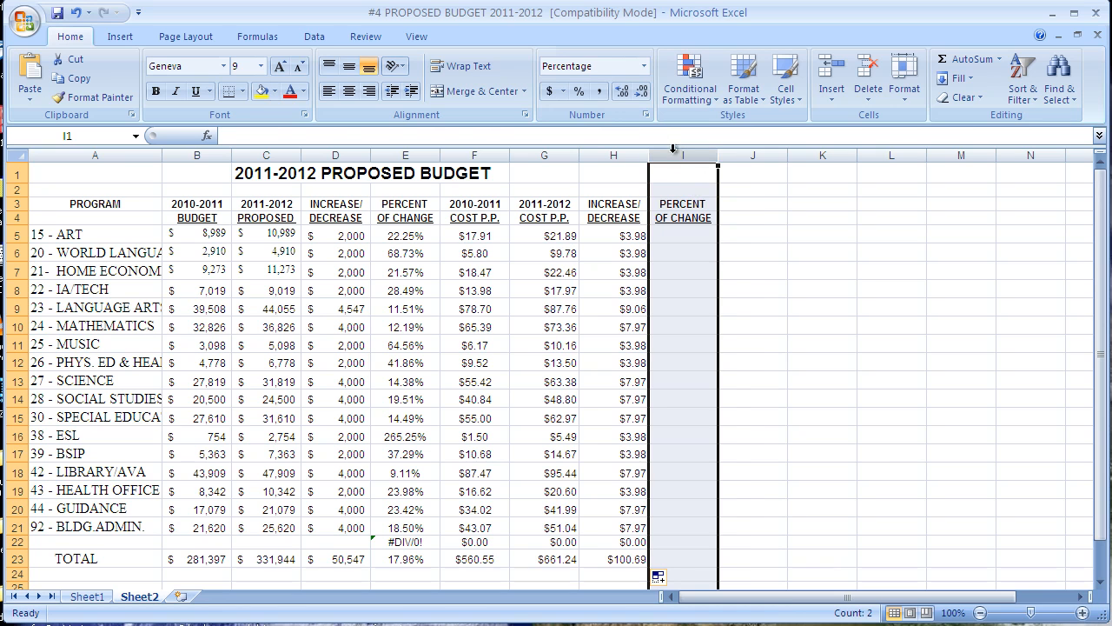
right_click(680, 153)
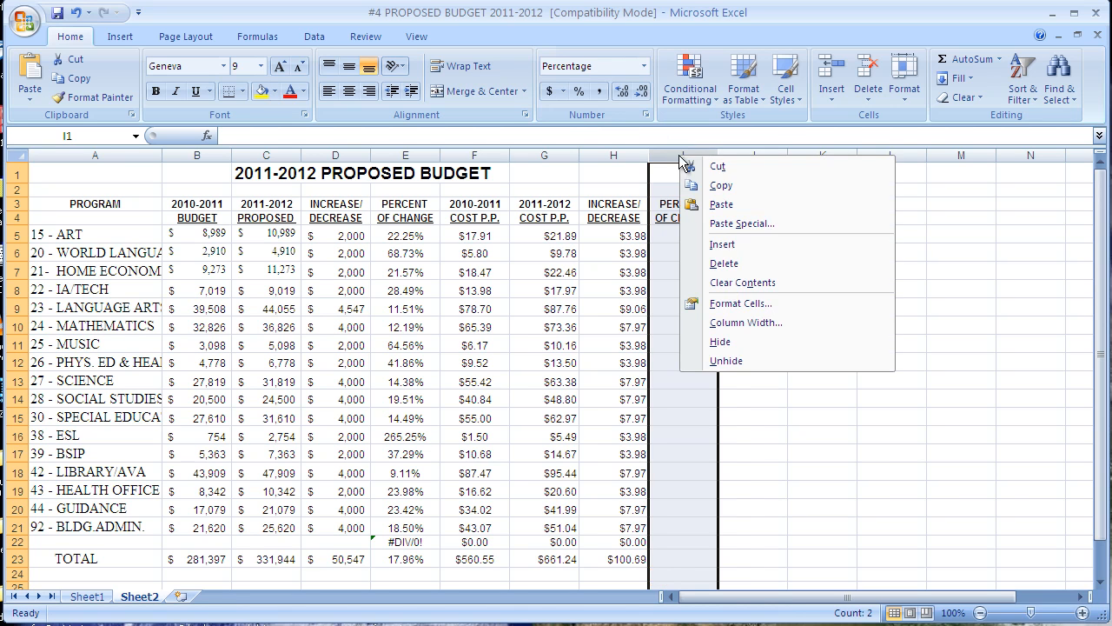
click(758, 304)
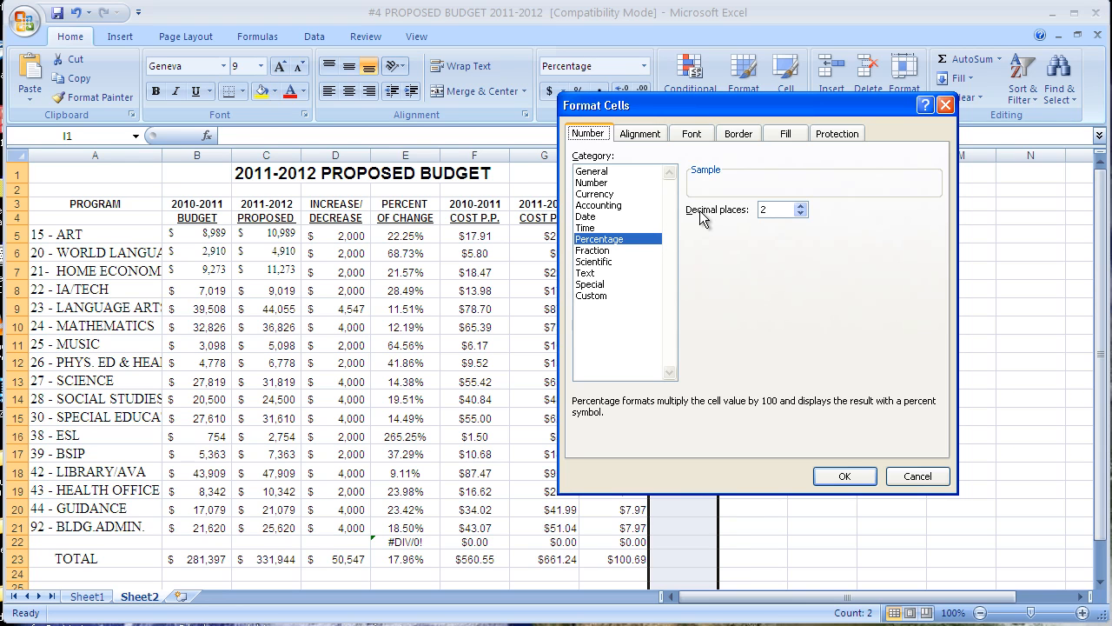
click(856, 475)
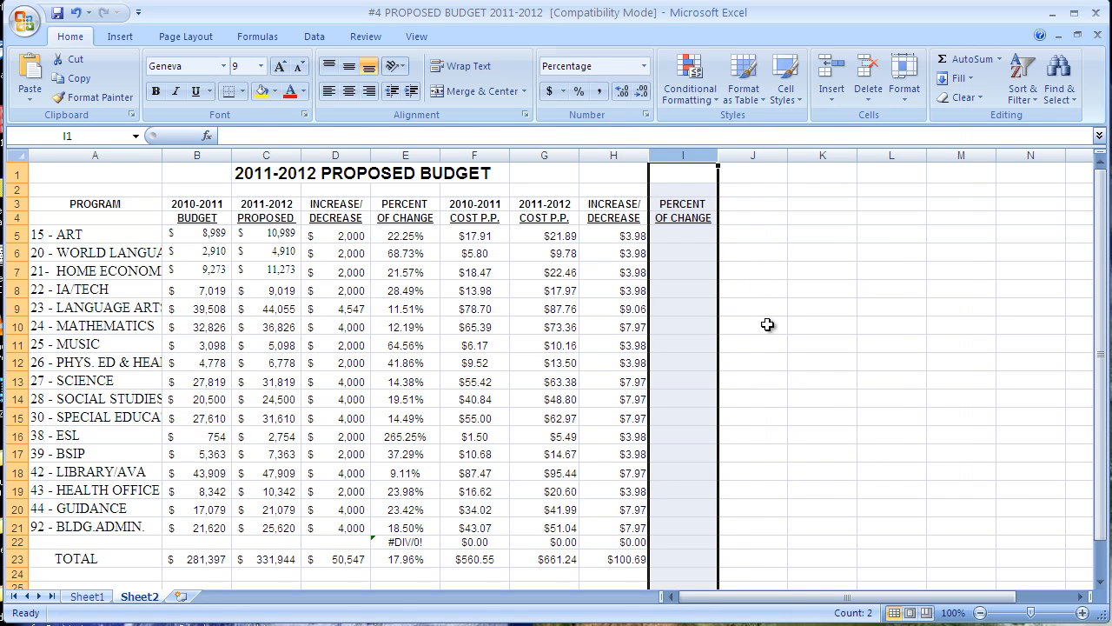
- Calculate the per-pupil percent of change in I5 with =sum(H5/F5) and fill the formula down to the total in row 23
click(674, 233)
text(=sum()
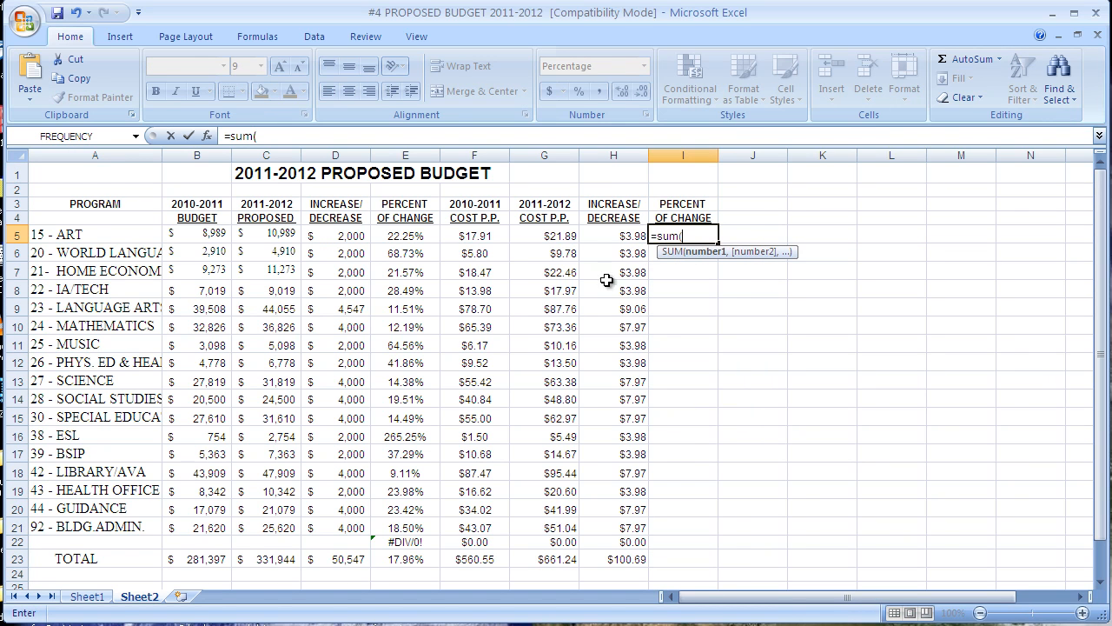
click(617, 236)
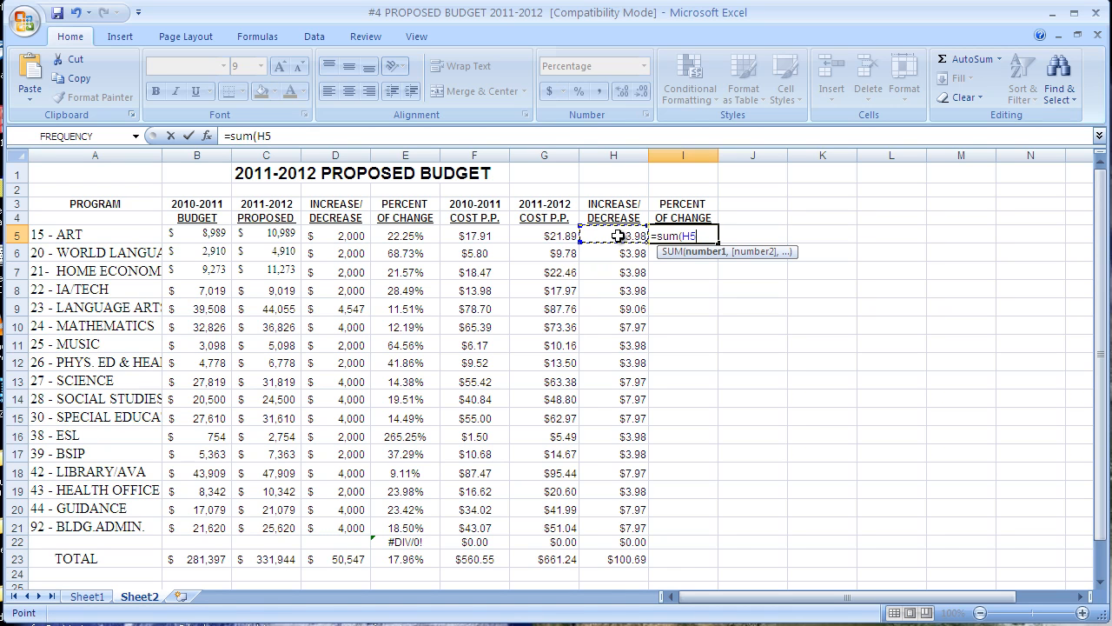
text(/)
click(469, 239)
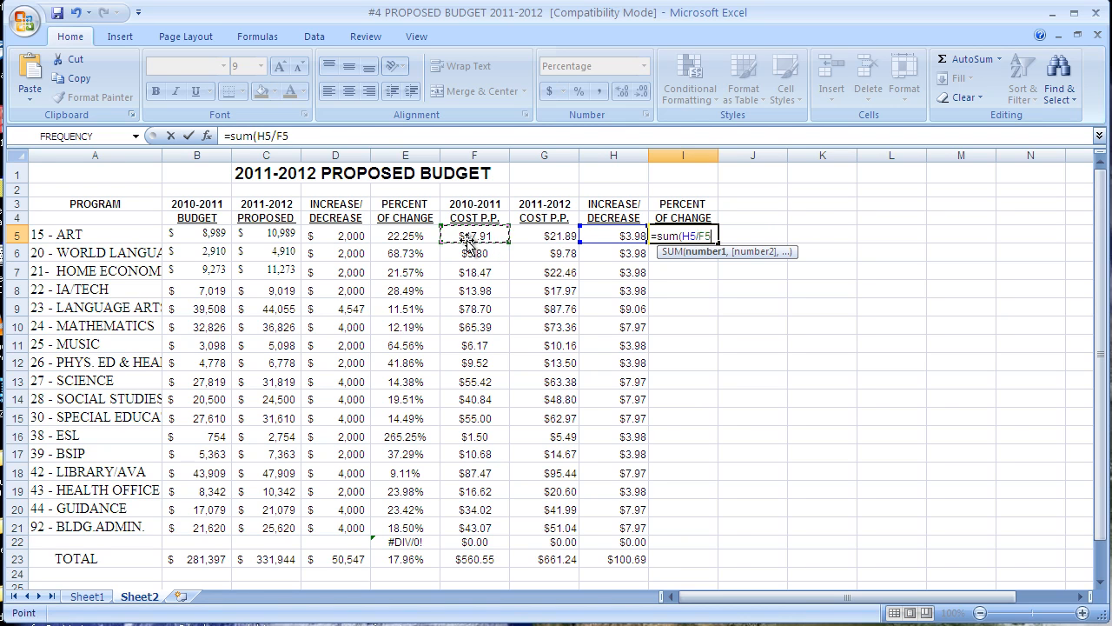
text())
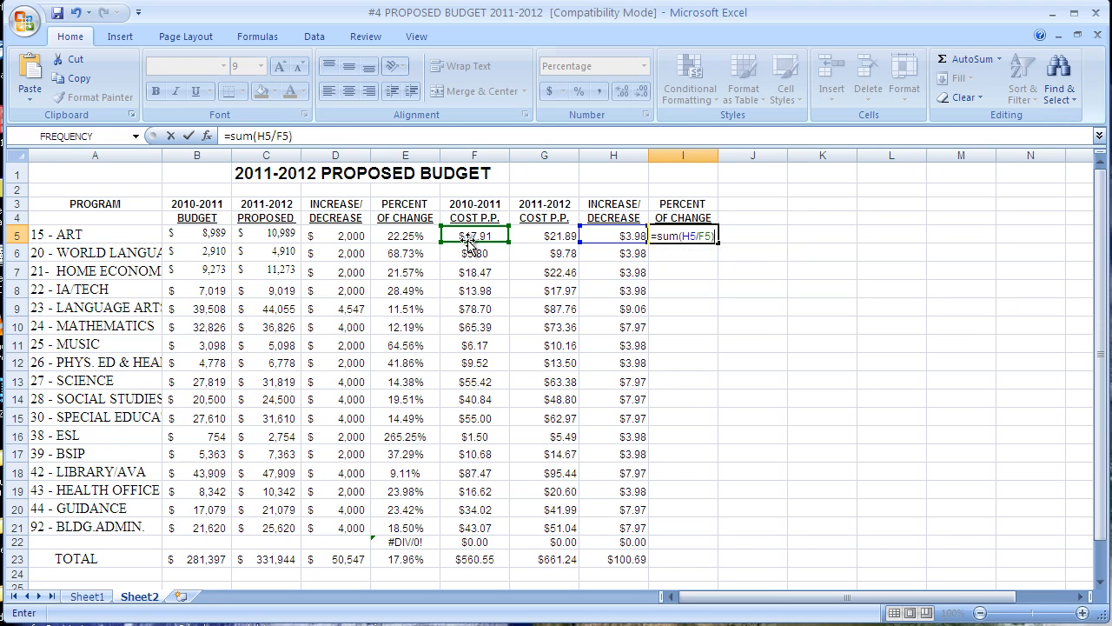
key(Return)
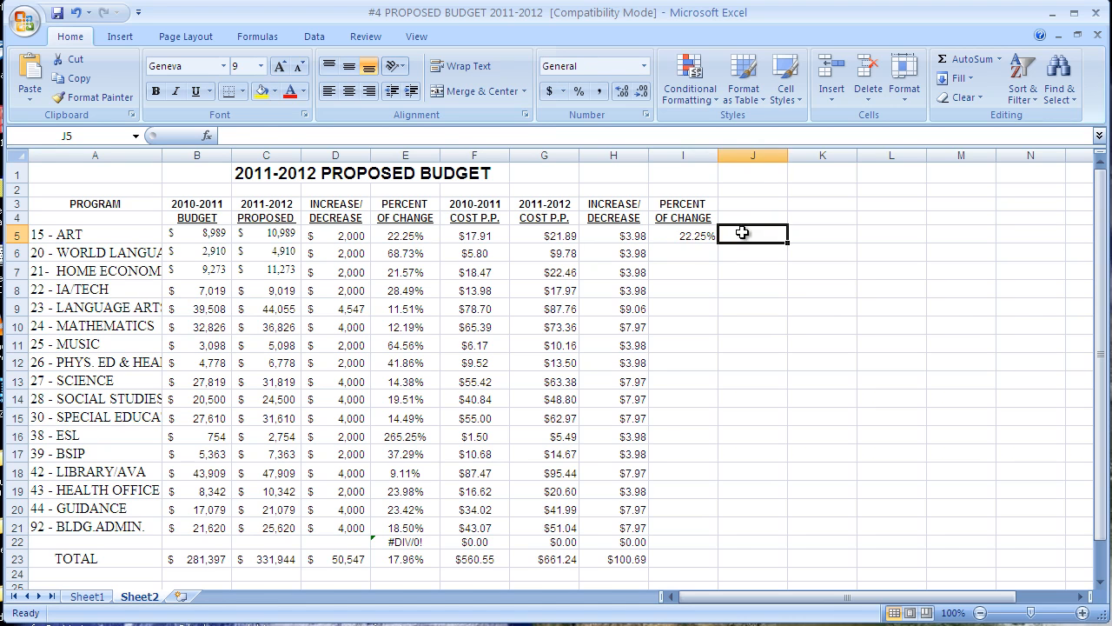
click(704, 236)
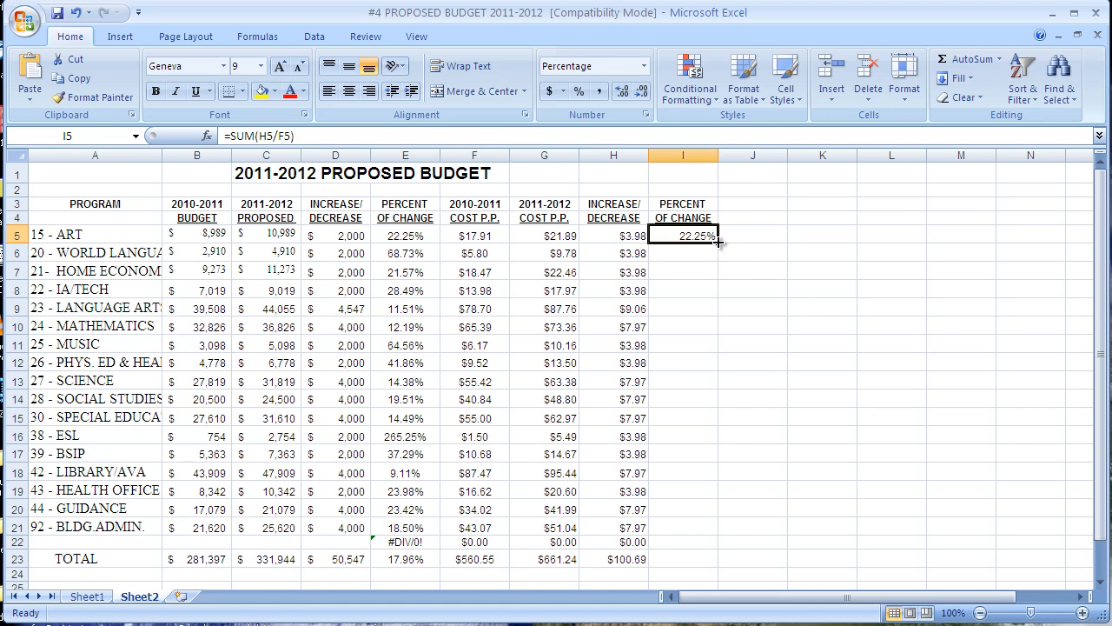
drag(718, 242, 710, 560)
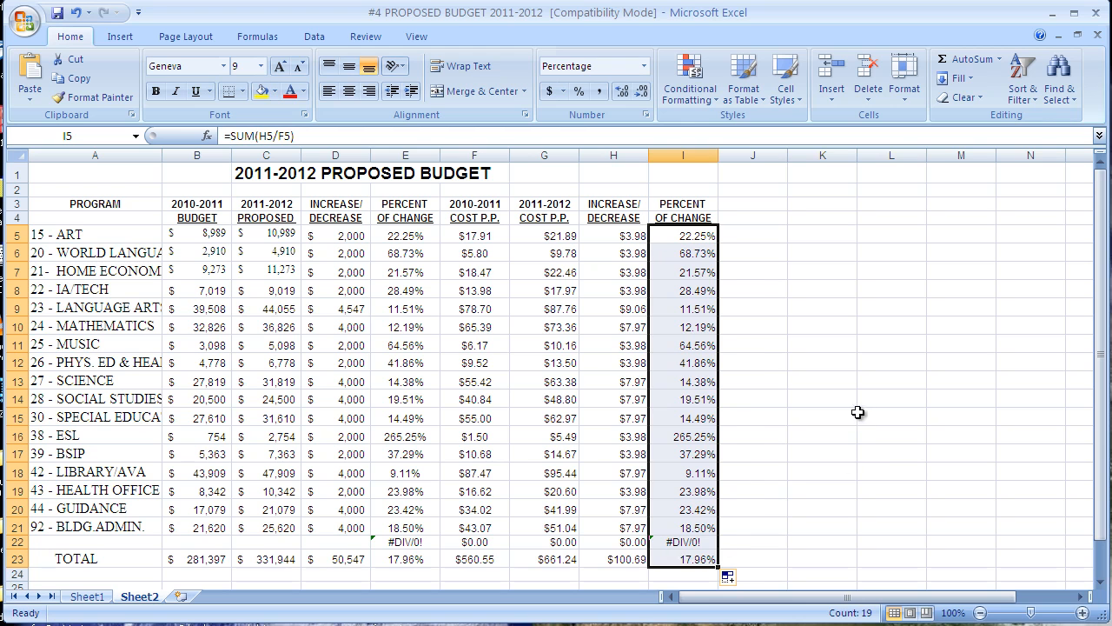
click(781, 476)
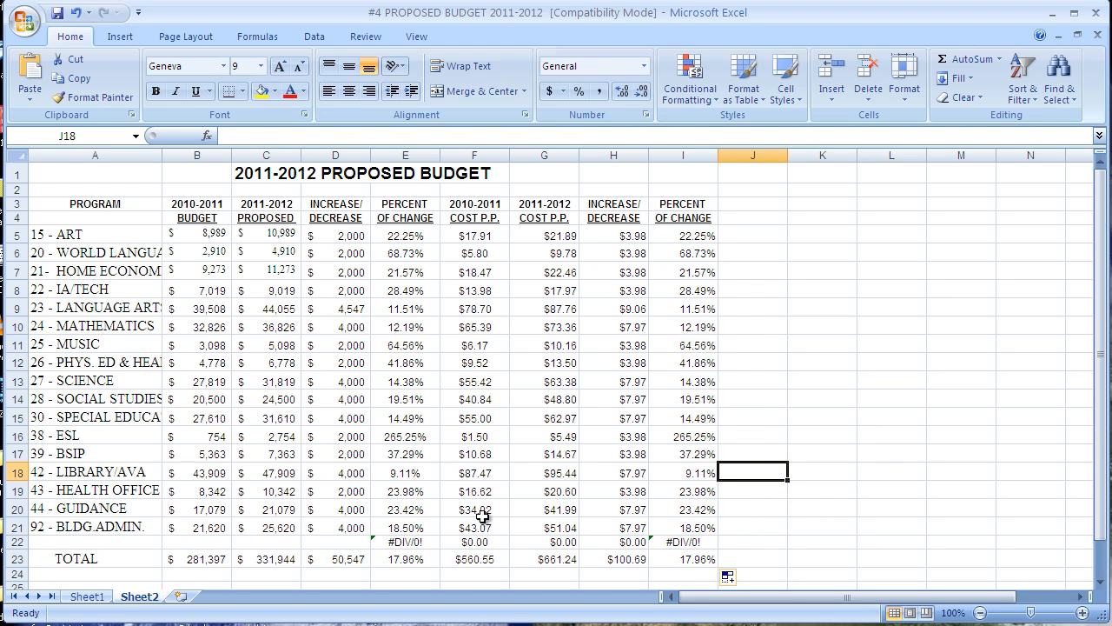
- Clear the contents of E22:I22 in the blank row above the total
drag(388, 543, 678, 541)
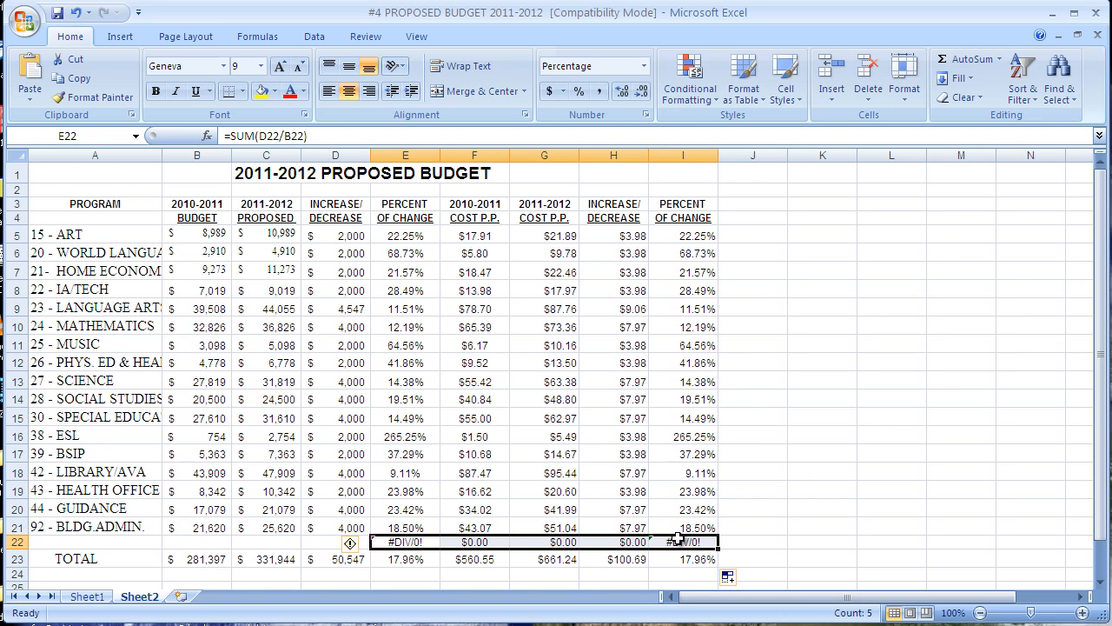
key(Delete)
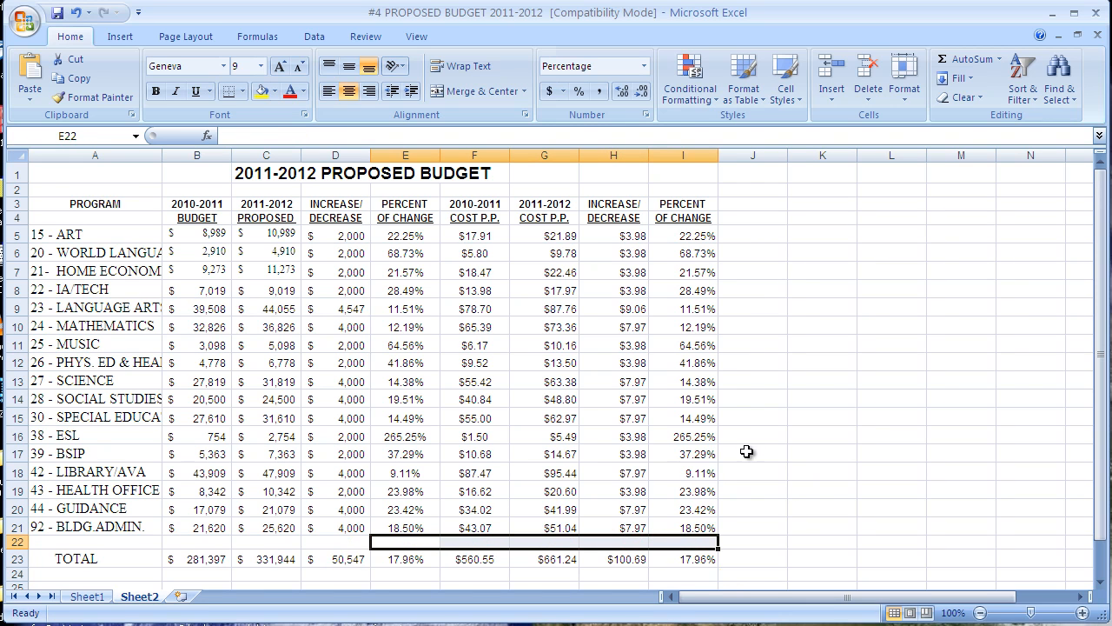
click(784, 430)
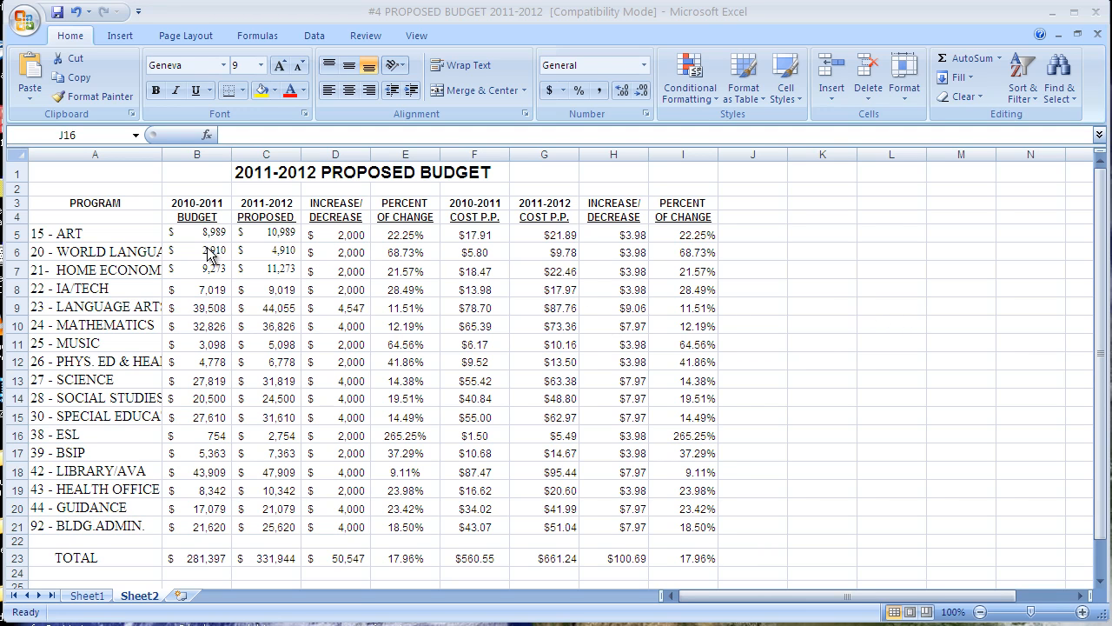
- Set the whole budget table A1:I23 as the print area
click(35, 173)
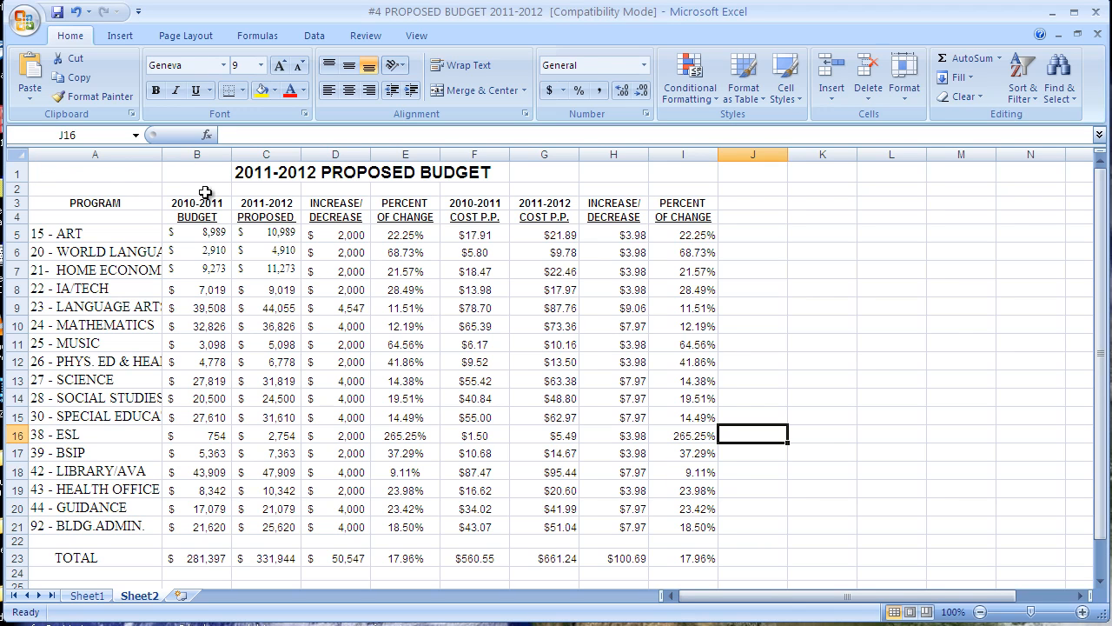
drag(55, 174, 697, 557)
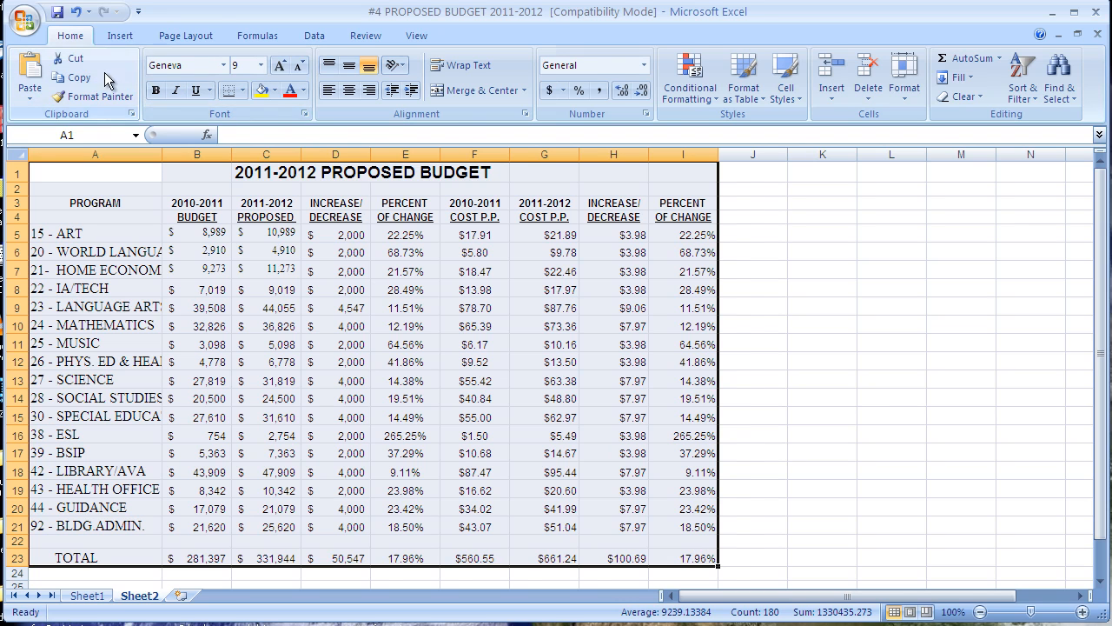
click(181, 39)
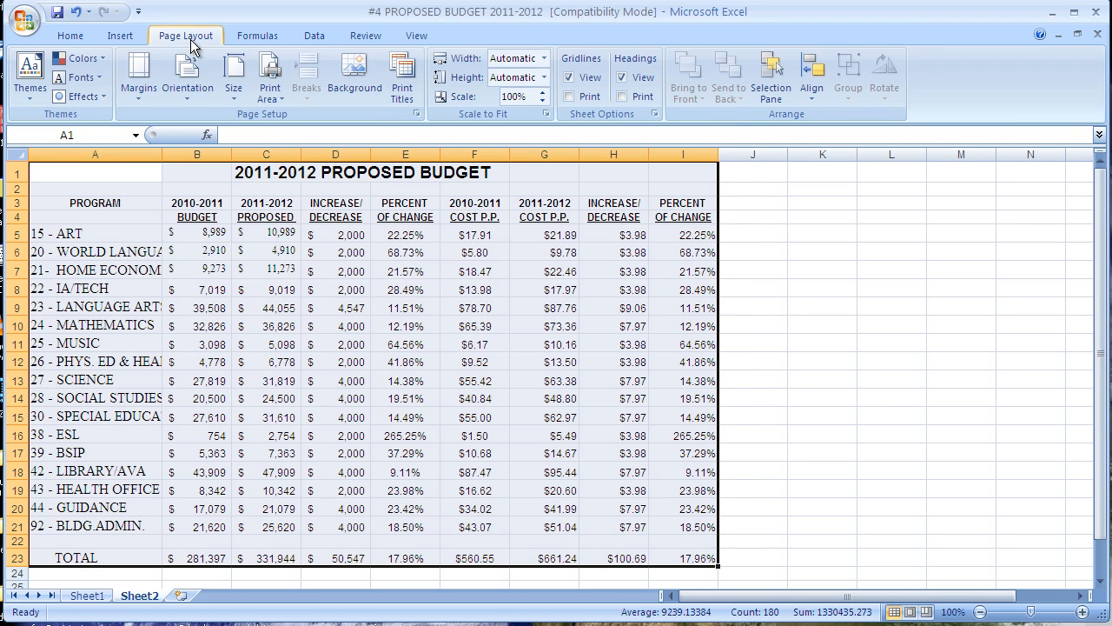
click(277, 74)
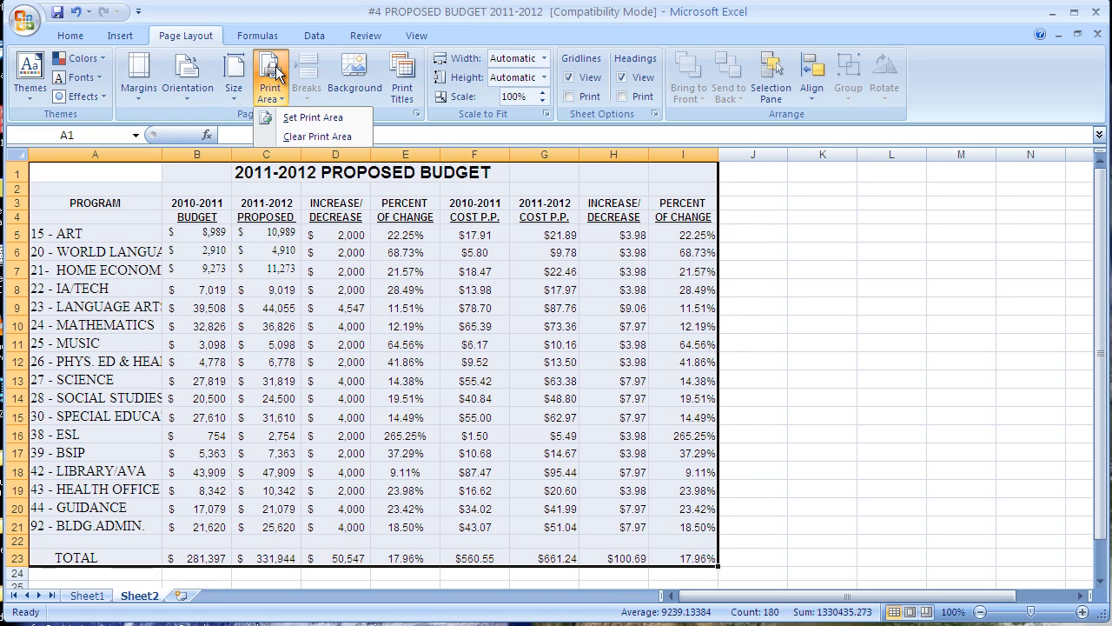
click(299, 118)
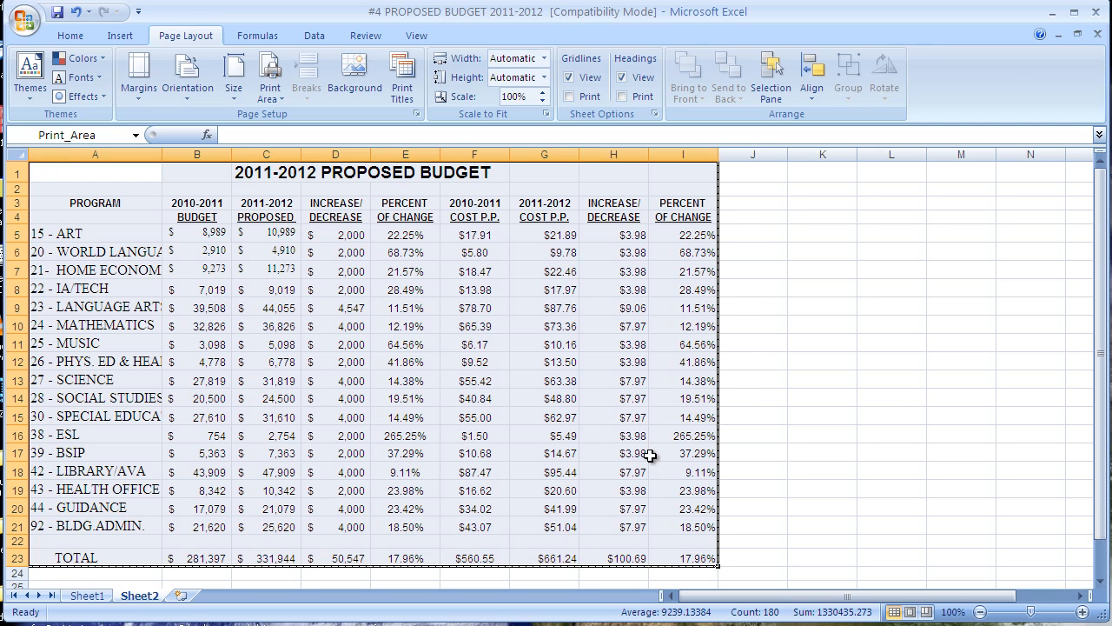
click(844, 306)
- Apply thin solid outline and inside borders to all cells of the budget table A1:I23
drag(43, 174, 681, 552)
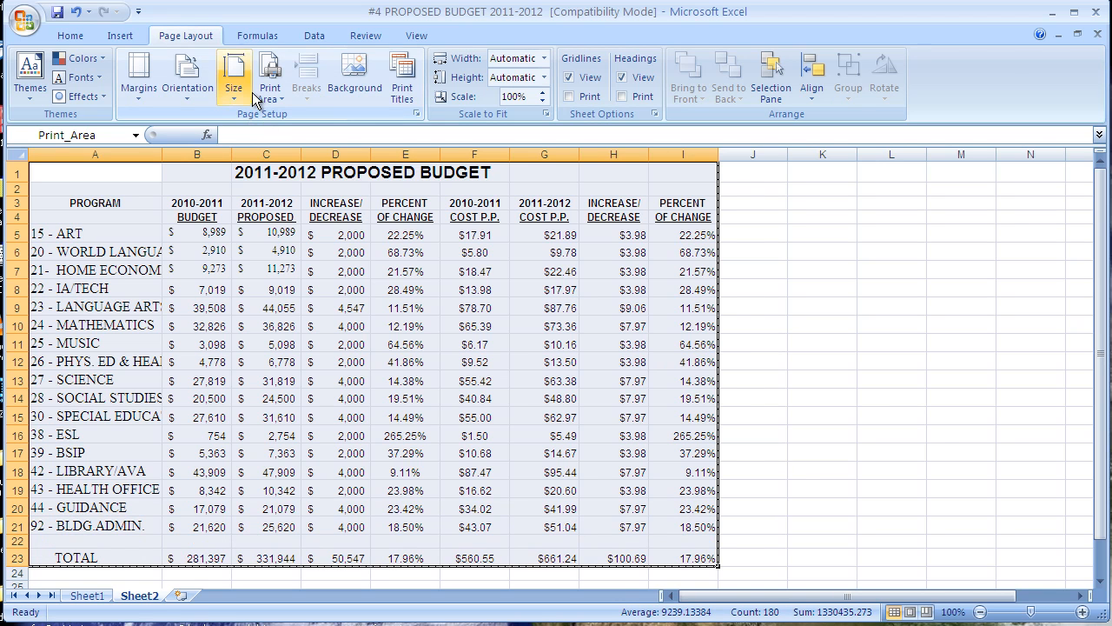
right_click(313, 221)
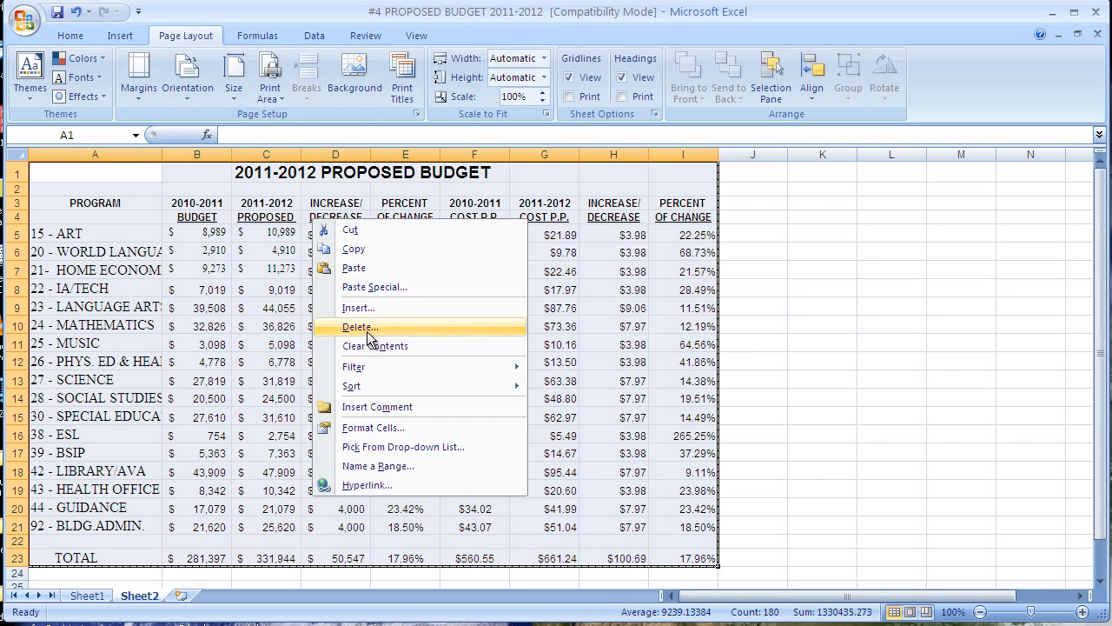
click(393, 430)
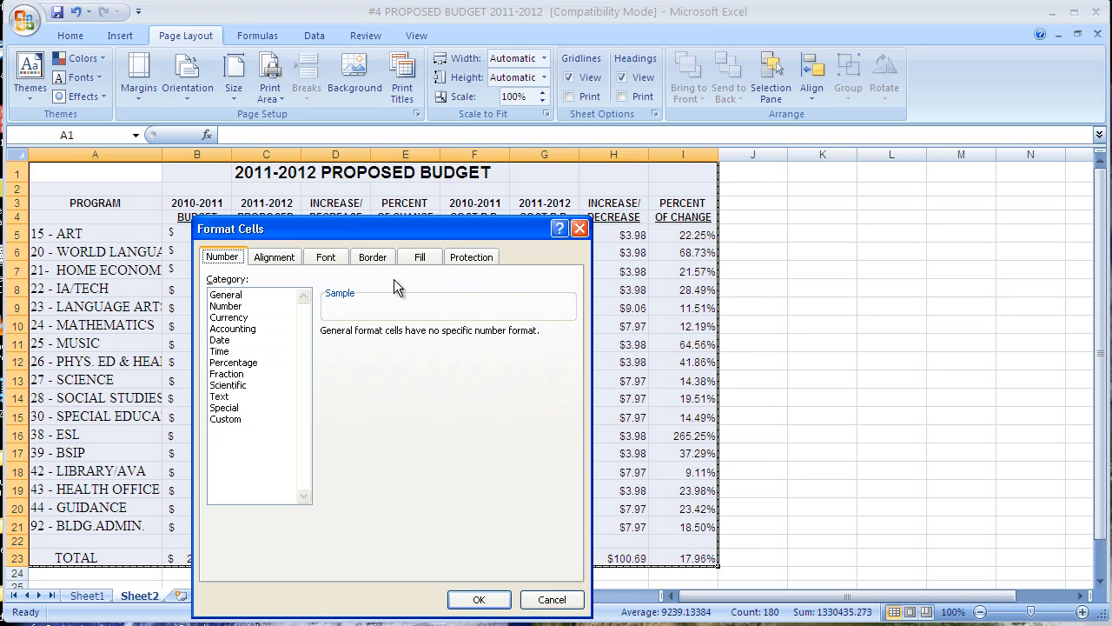
click(370, 257)
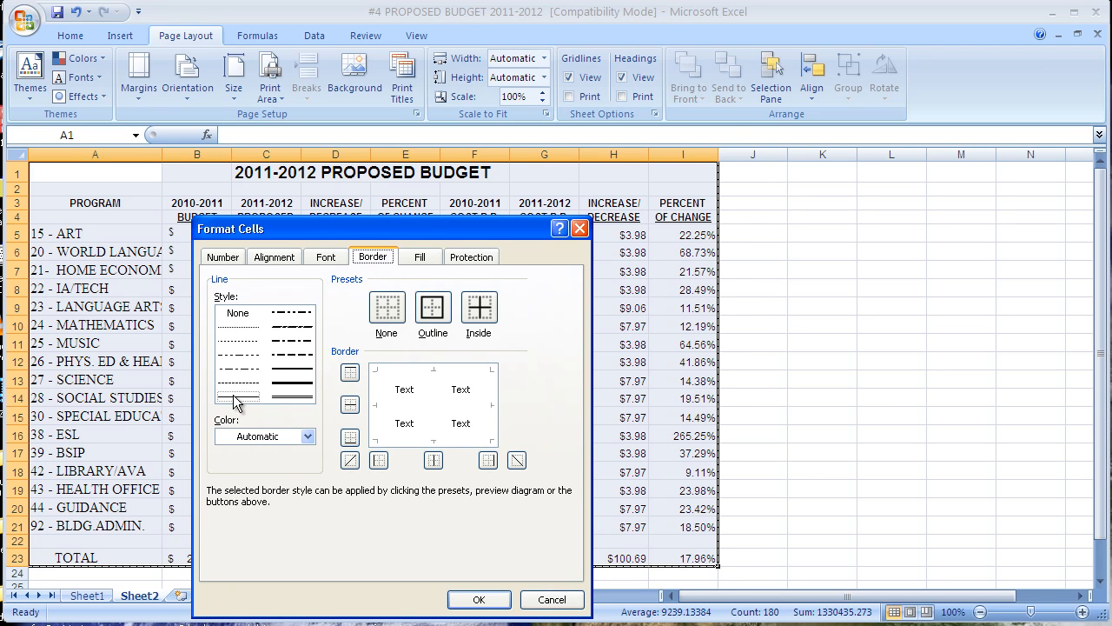
click(408, 378)
click(412, 412)
click(412, 437)
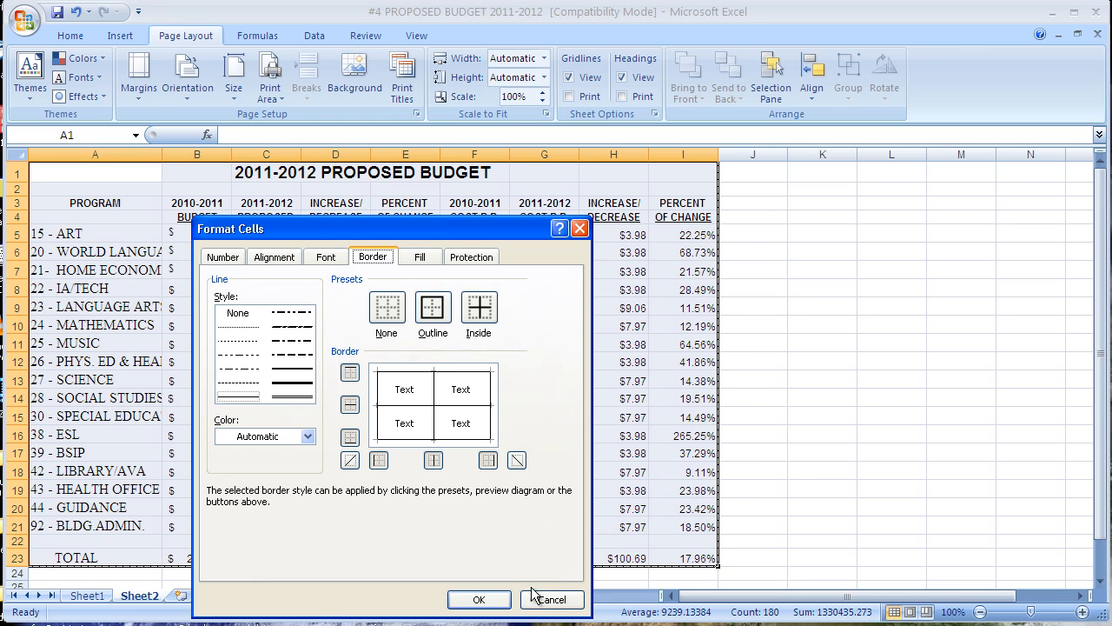
click(492, 599)
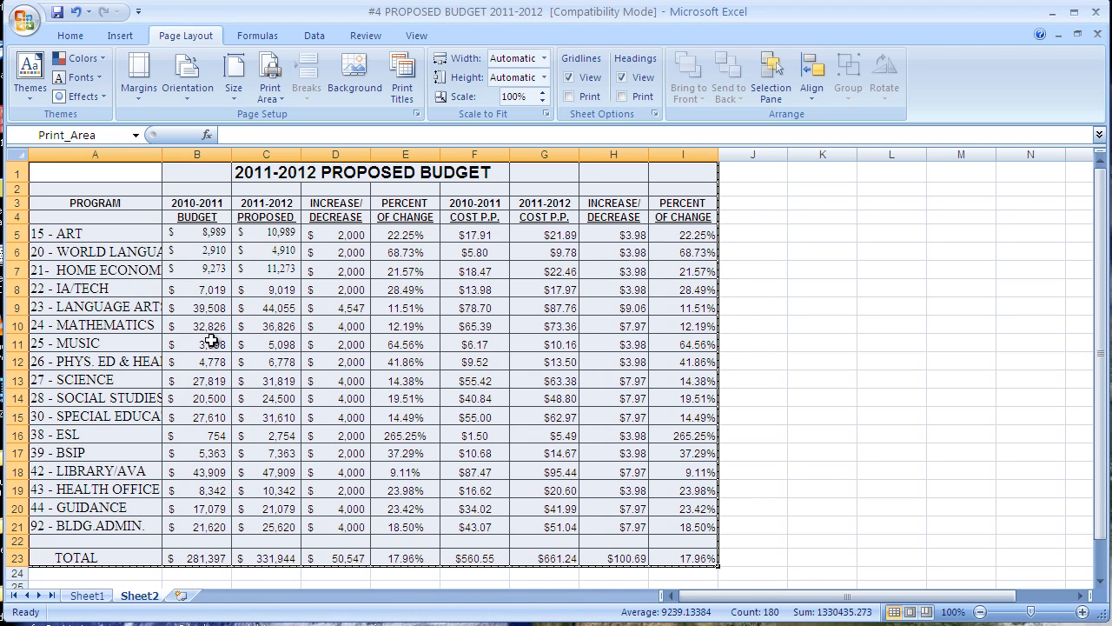